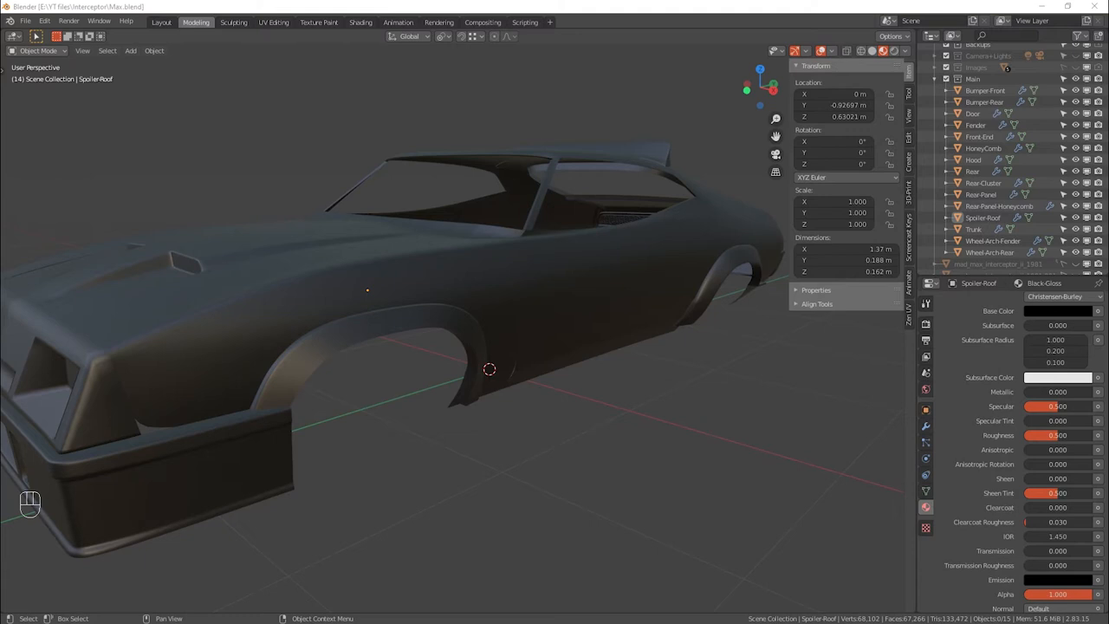
Switch to the browser and examine the Mad Max Interceptor photos, especially the roof spoiler seen from the rear.
drag(0, 147, 485, 0)
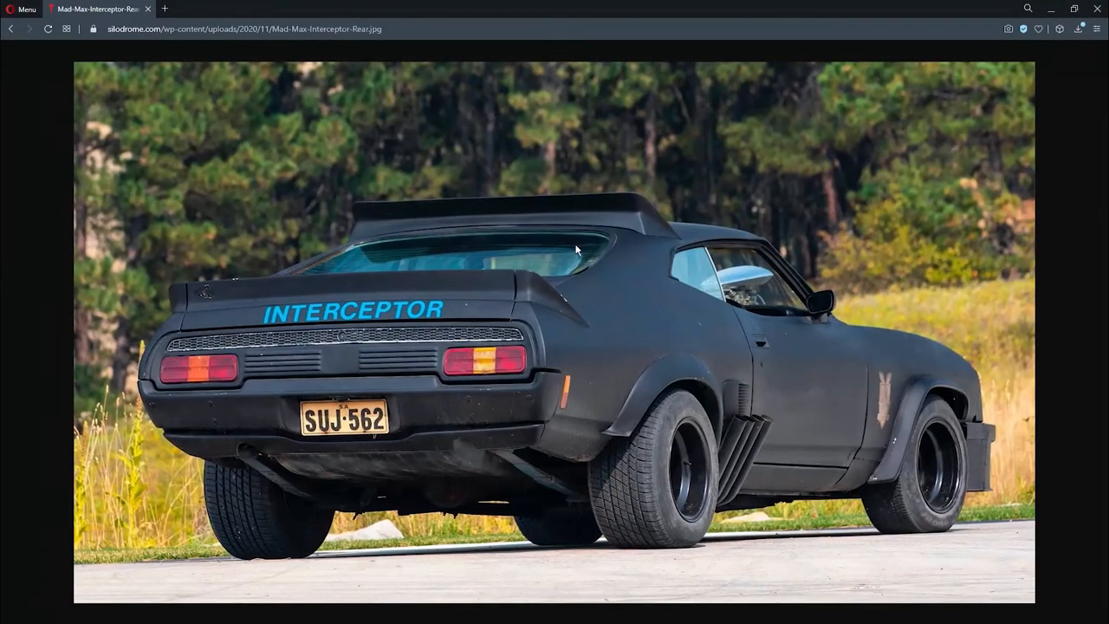
click(10, 28)
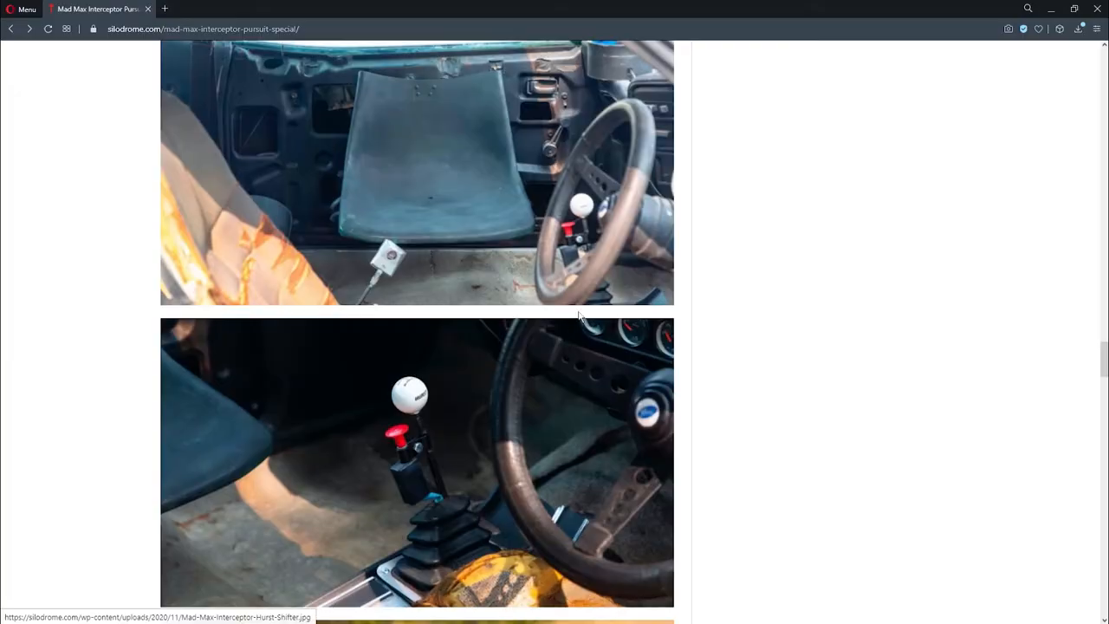
scroll(591, 280, down, 5)
scroll(602, 281, up, 8)
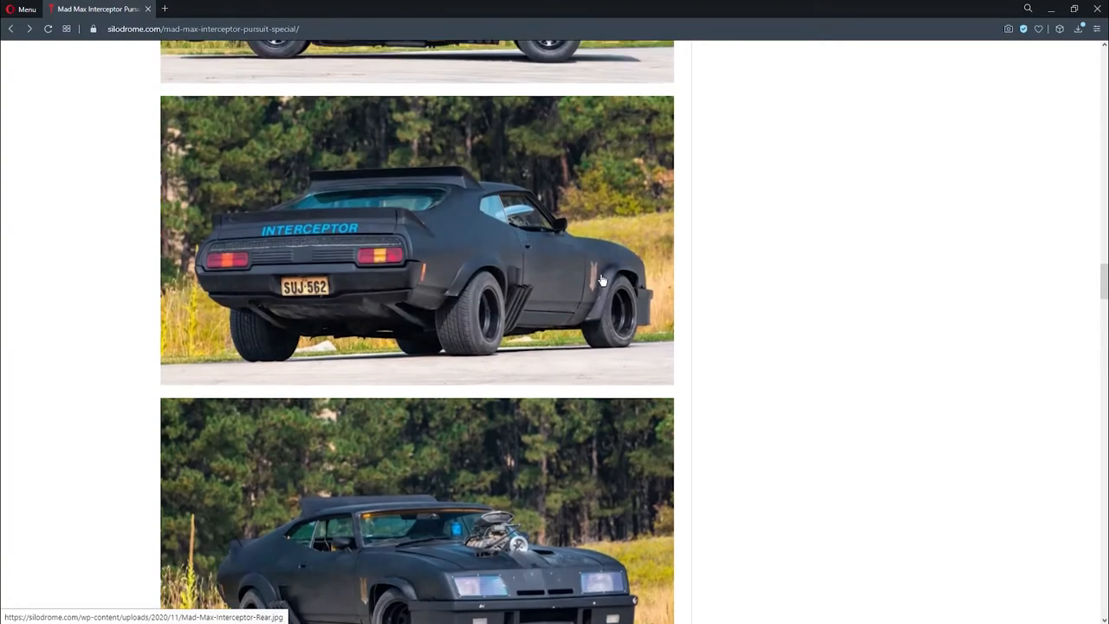
click(447, 314)
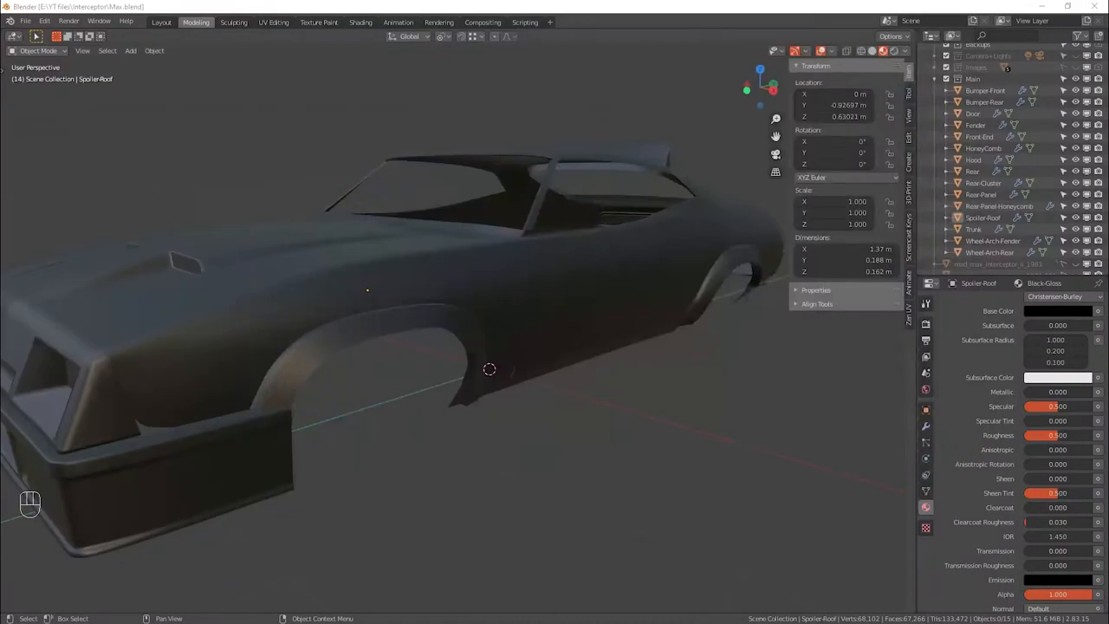
In Blender, open the Spoiler-Roof mesh for editing and select the lengthwise edge loop across its rear face.
click(669, 161)
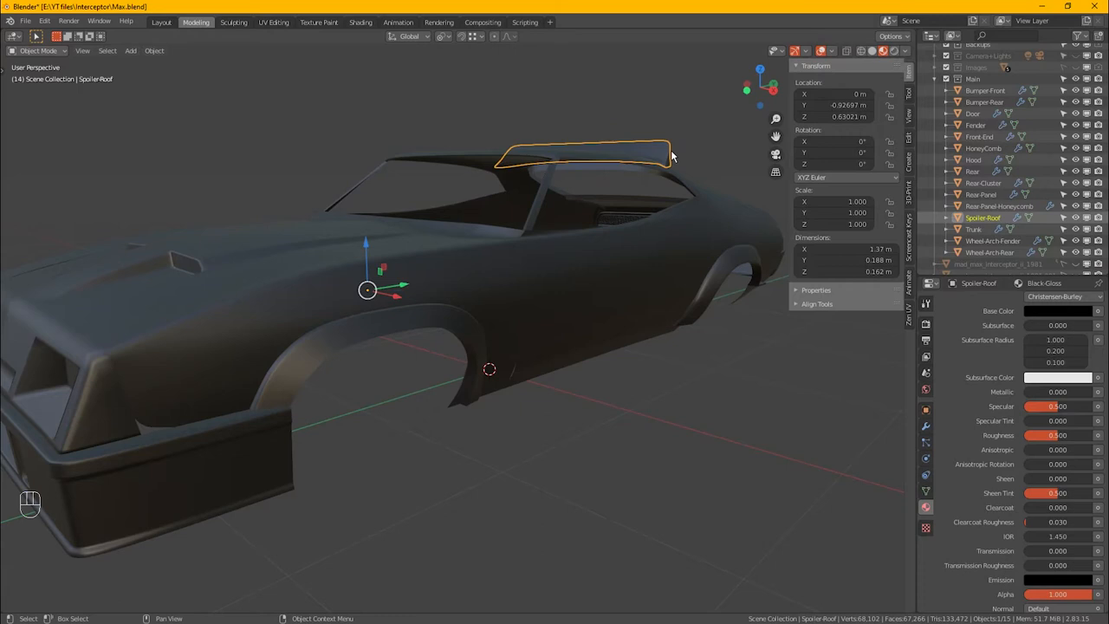
key(KP_Decimal)
alt+middle_drag(631, 375, 396, 408)
key(Tab)
alt+middle_drag(445, 359, 537, 364)
scroll(381, 334, up, 7)
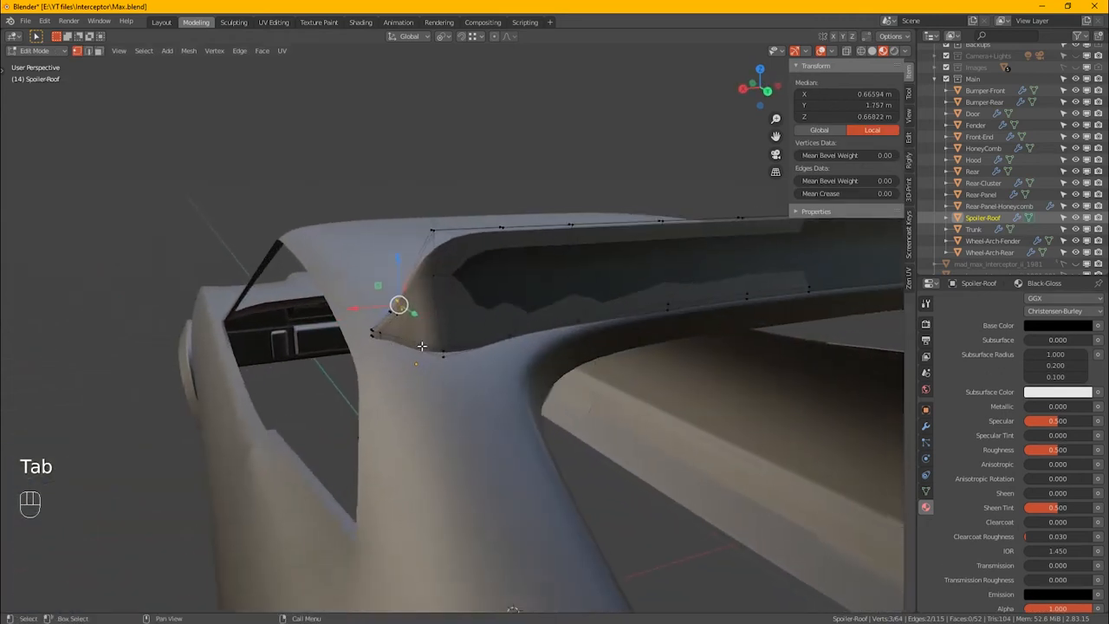
alt+click(431, 279)
alt+middle_drag(431, 289, 512, 329)
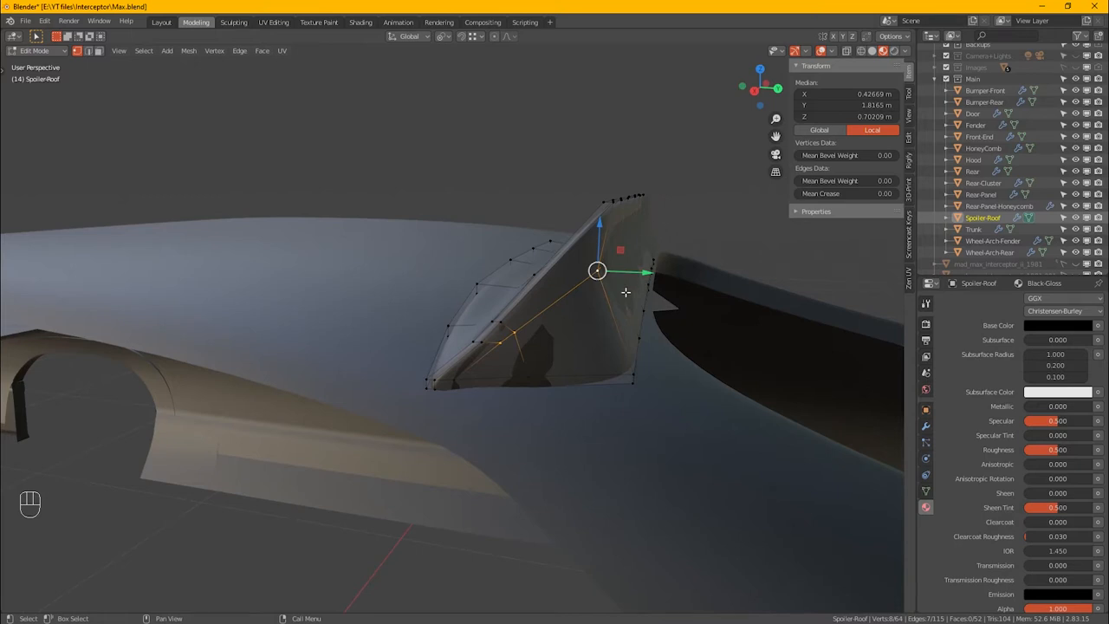
alt+middle_drag(602, 325, 699, 257)
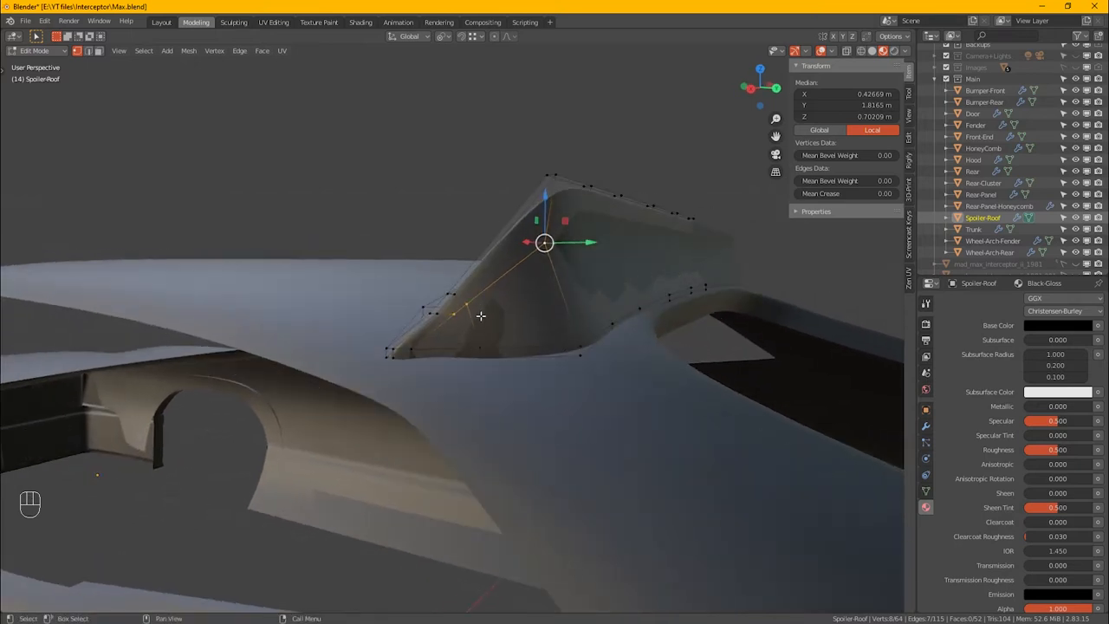
Try a lengthwise loop cut across the lower part of the roof spoiler's rear face, testing even and flipped sliding.
key(ctrl)
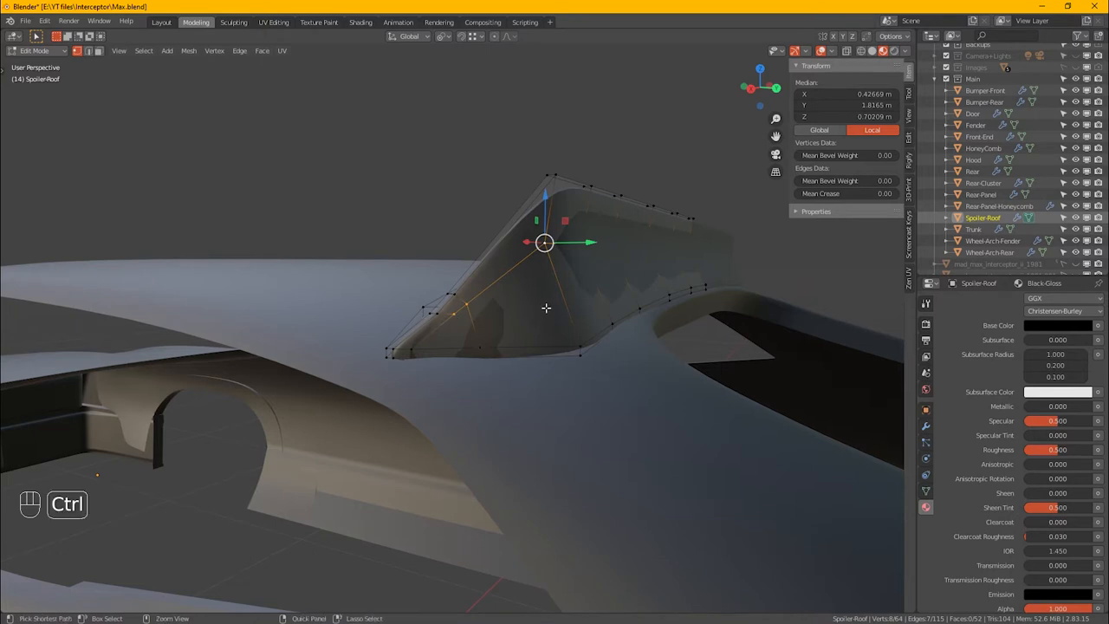
key(ctrl+r)
click(562, 296)
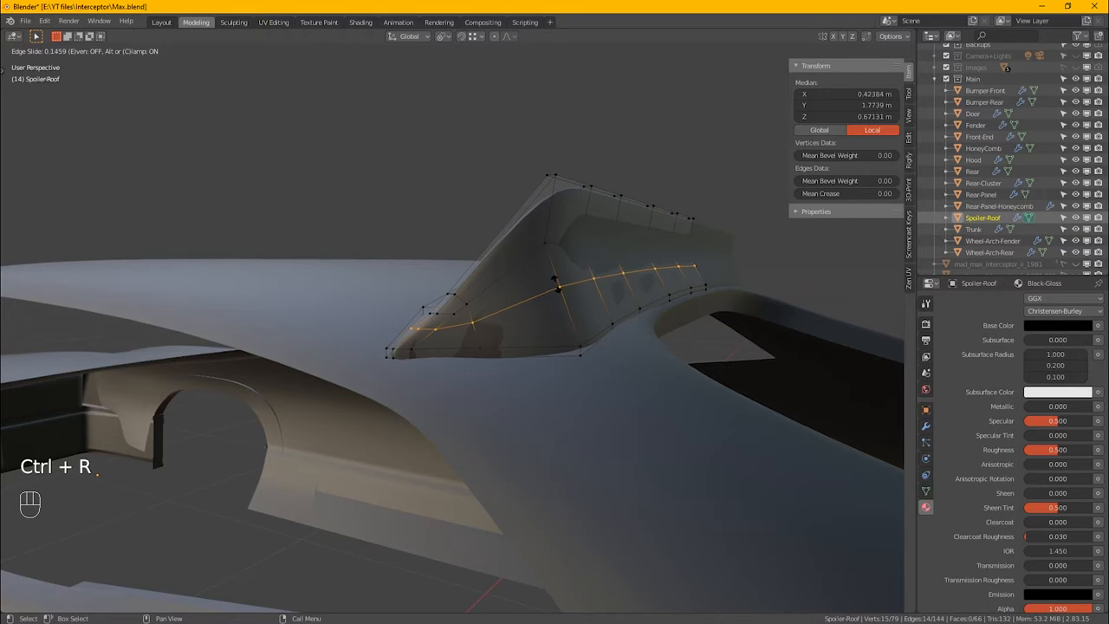
key(e)
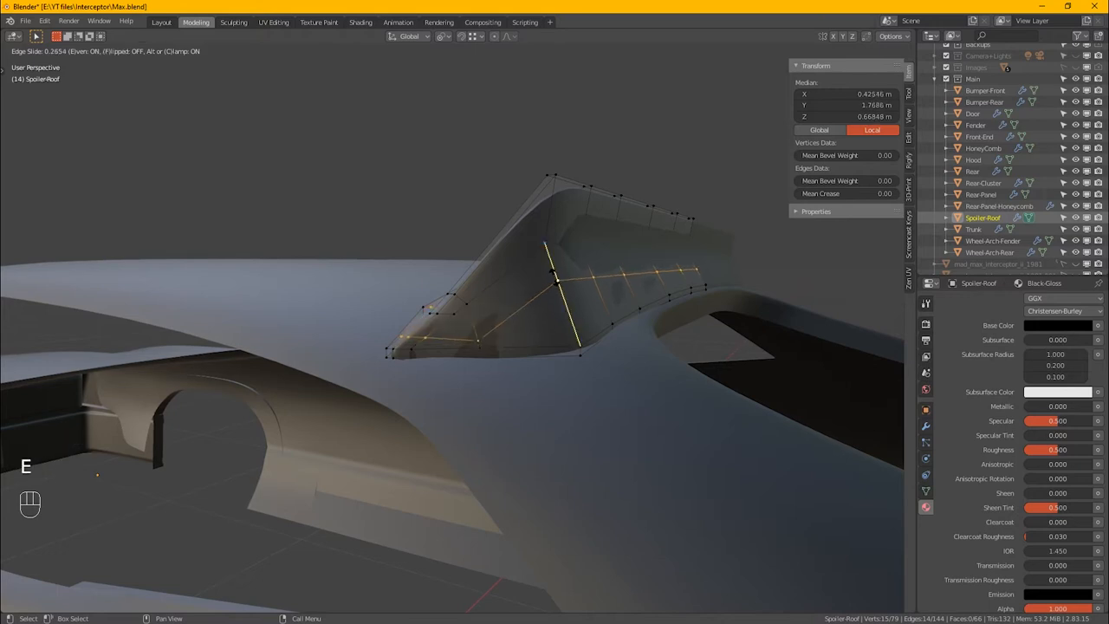
key(f)
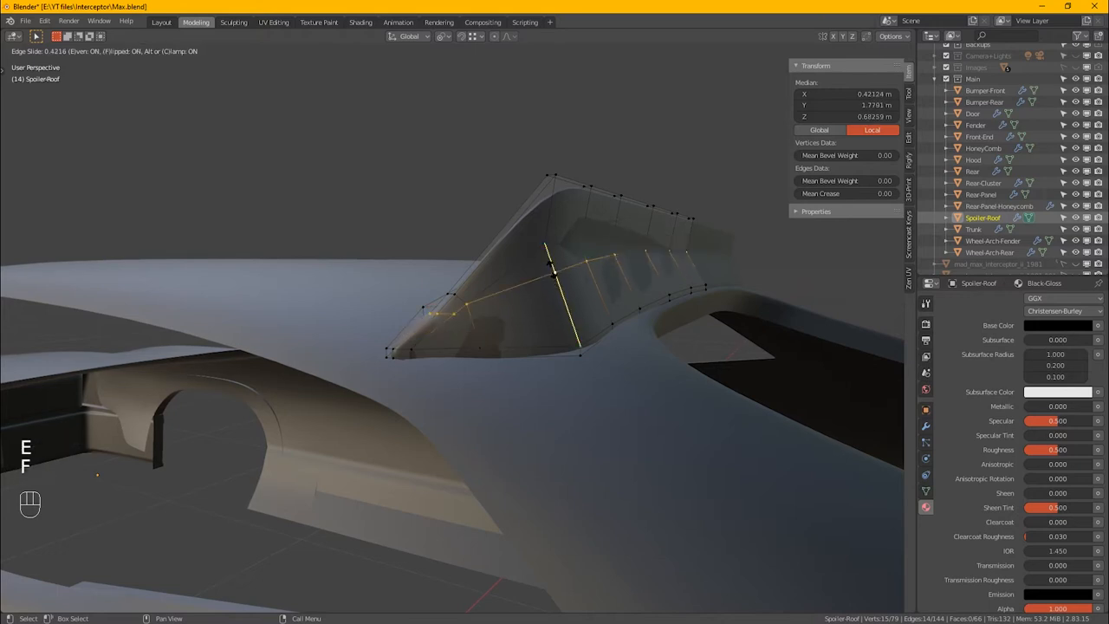
key(e)
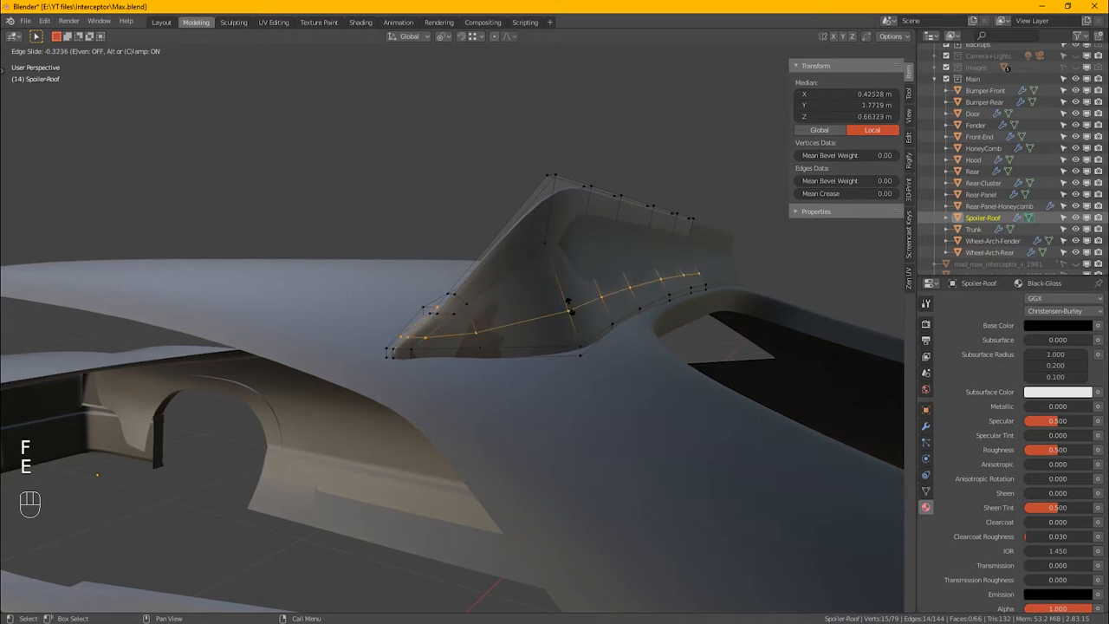
key(e)
key(e)
click(572, 299)
key(ctrl+z)
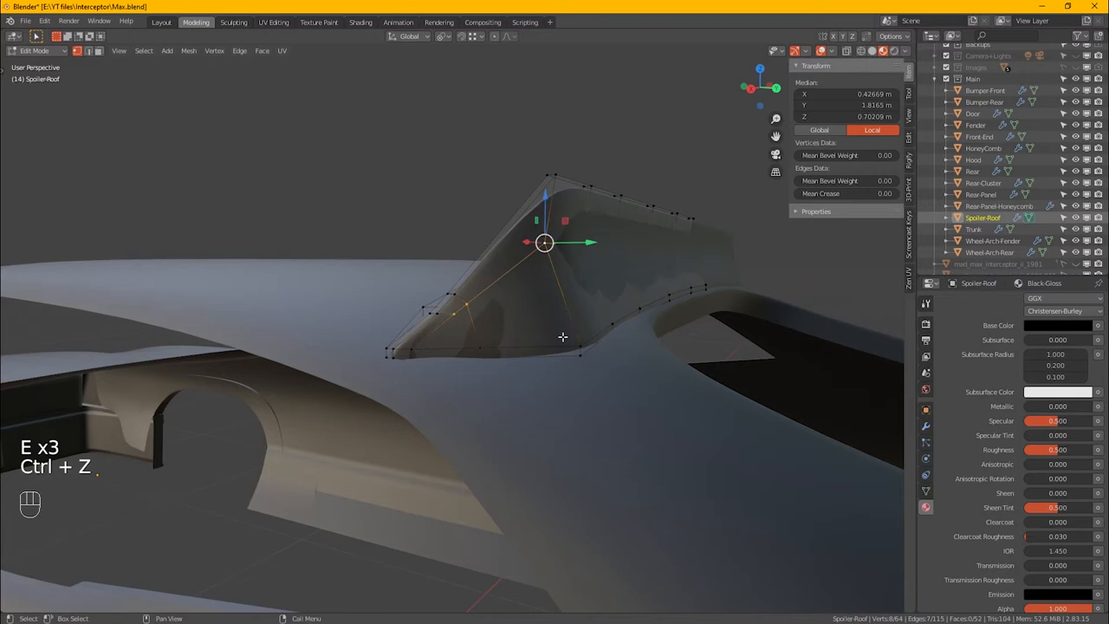
Add one lengthwise loop cut on the spoiler's rear face, slid evenly upward toward the existing loop with factor 0.744.
key(ctrl+r)
click(570, 295)
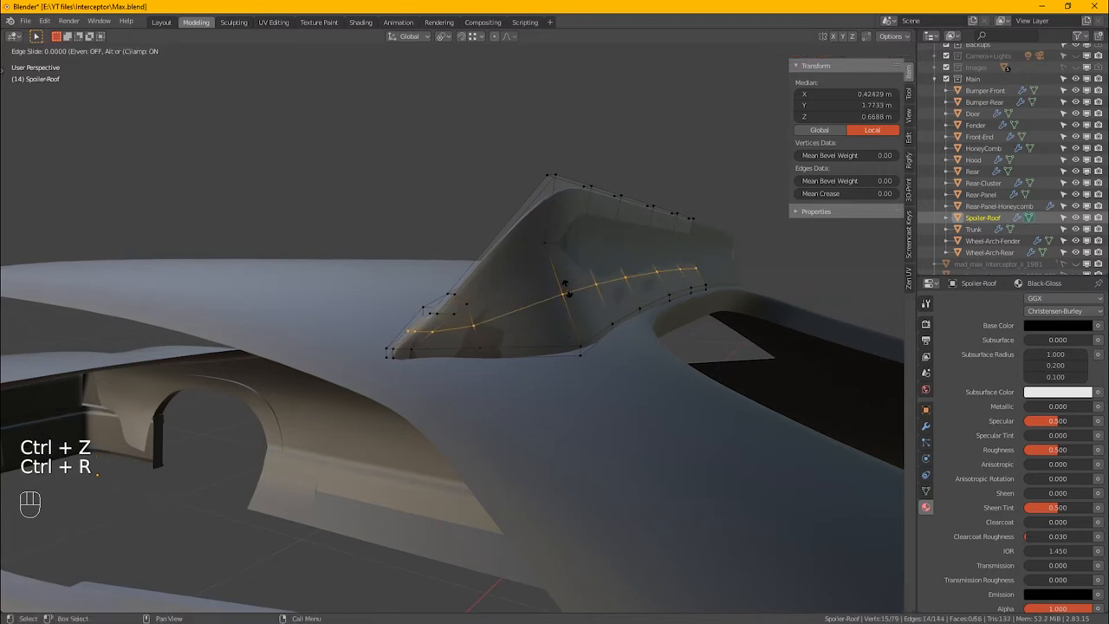
key(e)
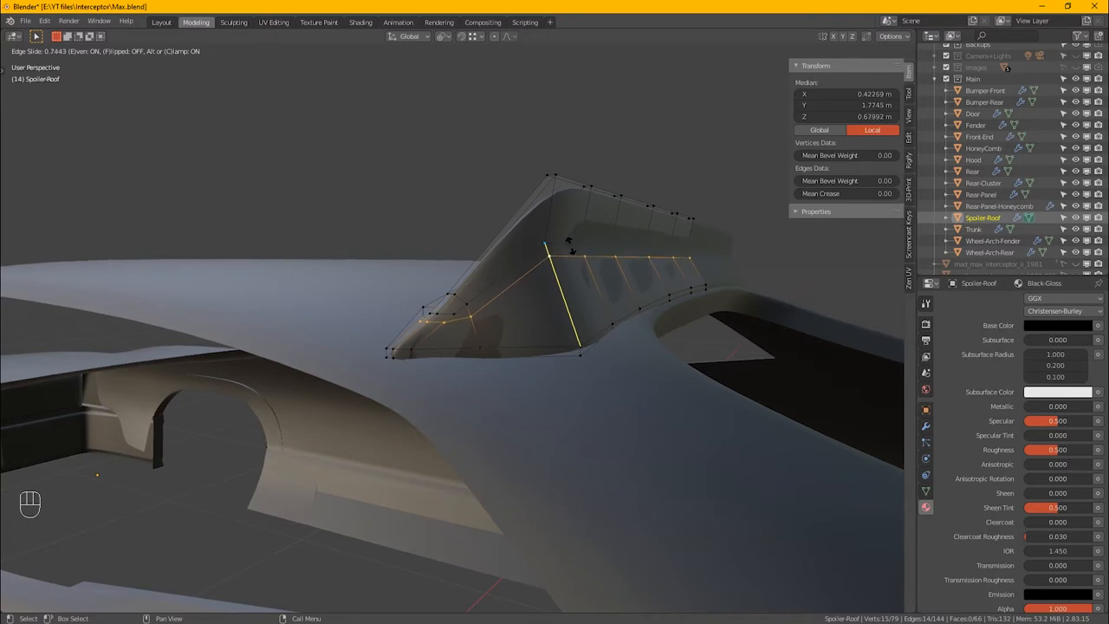
click(569, 243)
Select the edge at the rear corner of the spoiler's end and shift it along X.
alt+drag(568, 261, 424, 275)
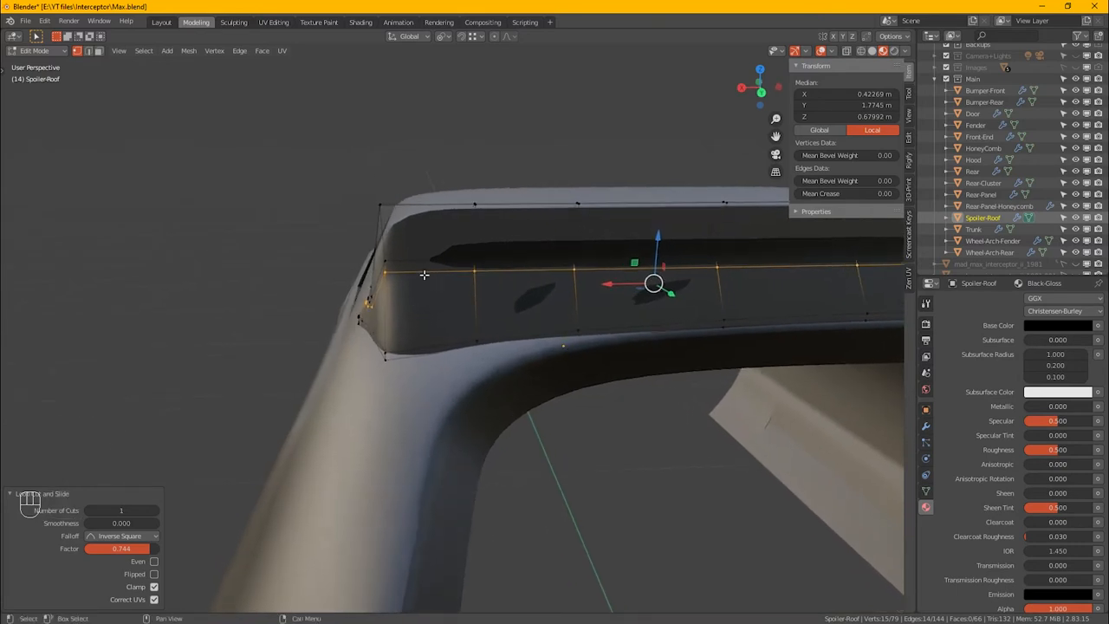
click(382, 263)
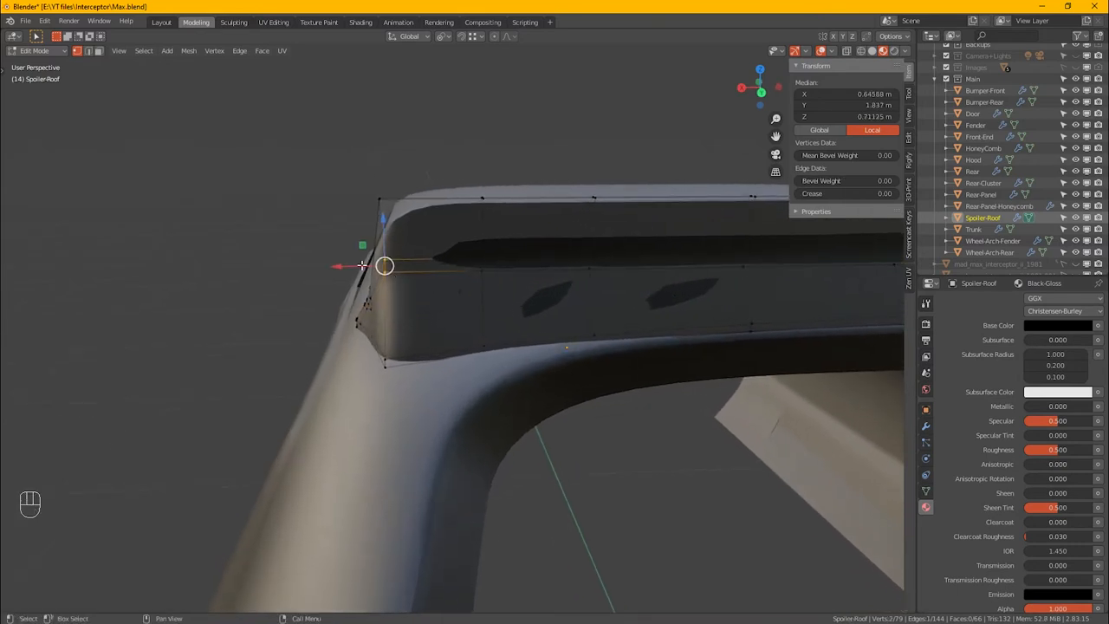
drag(372, 268, 346, 290)
Switch to solid shading and move the vertices on the spoiler's side face -0.002264 m along X.
alt+drag(396, 317, 322, 339)
key(KP_Decimal)
mouse_move(347, 350)
alt+mouse_down()
mouse_move(388, 359)
mouse_move(381, 370)
mouse_move(410, 370)
mouse_move(366, 363)
mouse_move(438, 302)
mouse_move(387, 324)
mouse_move(410, 343)
mouse_move(348, 337)
alt+mouse_up()
key(alt+z)
click(871, 50)
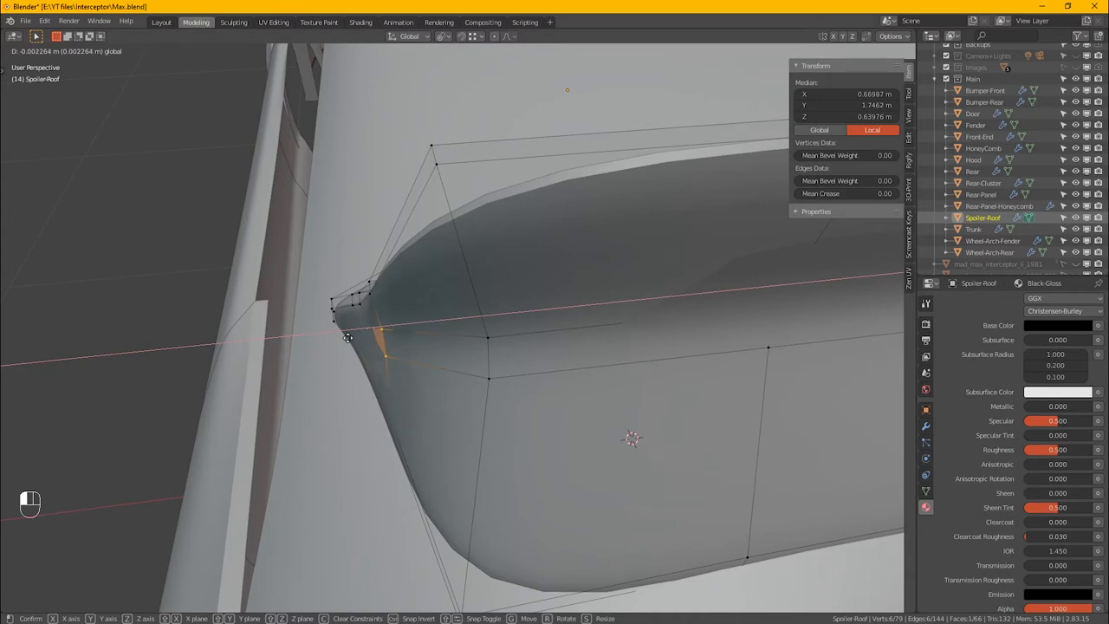
drag(348, 337, 517, 306)
Show the spoiler's modifier settings and move three vertices around its rear corner -0.001337 m along X.
click(925, 425)
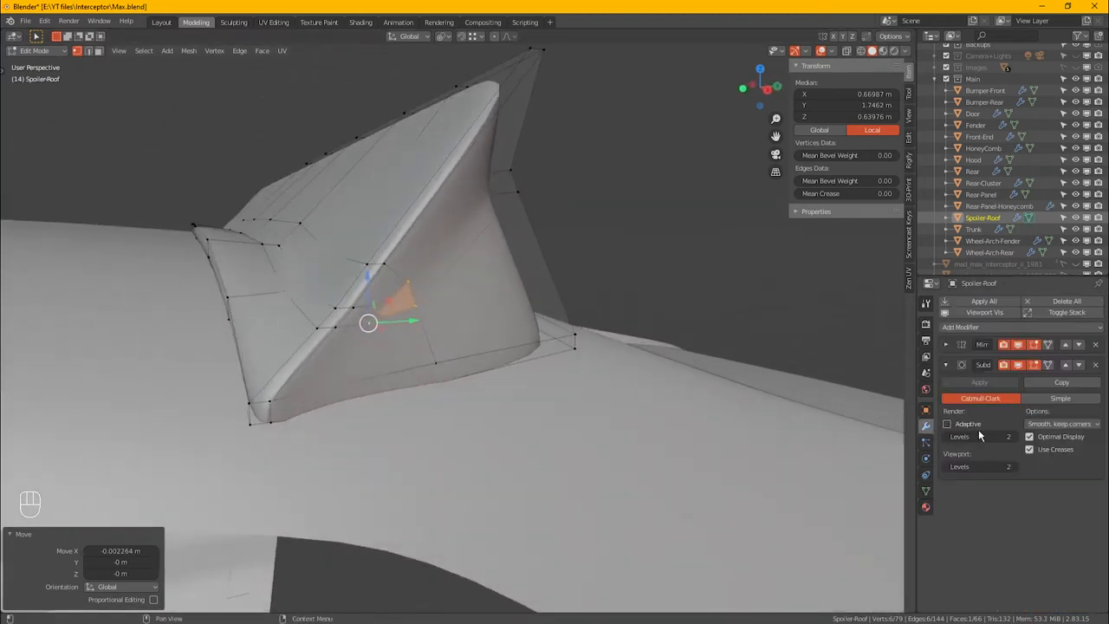
scroll(513, 166, up, 1)
alt+drag(626, 179, 470, 422)
click(489, 363)
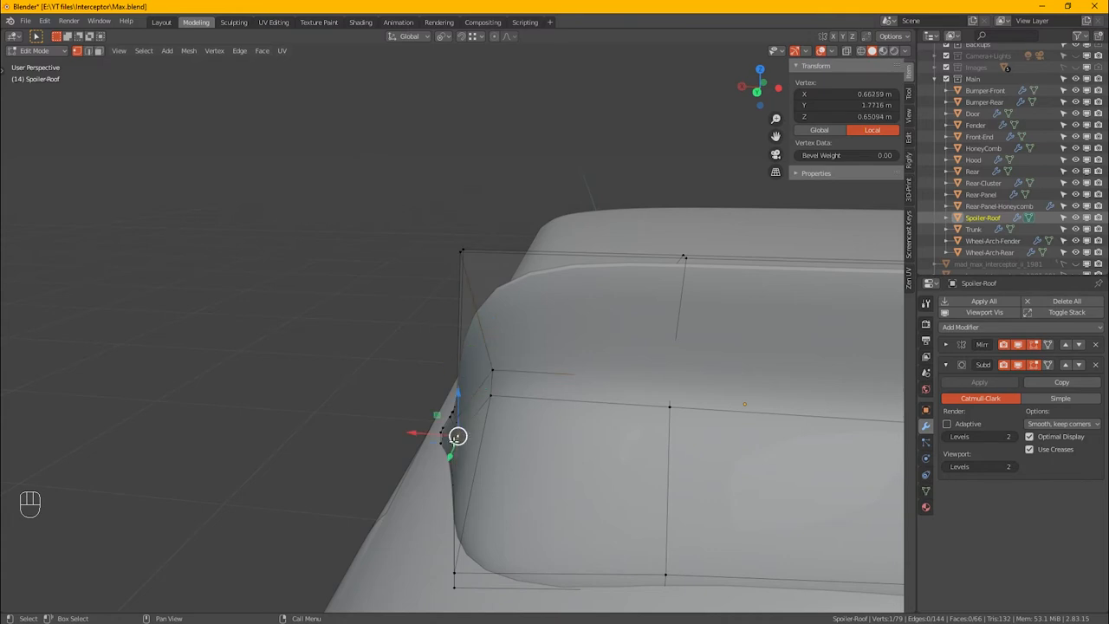
shift+click(490, 397)
shift+click(453, 573)
alt+drag(483, 542, 513, 508)
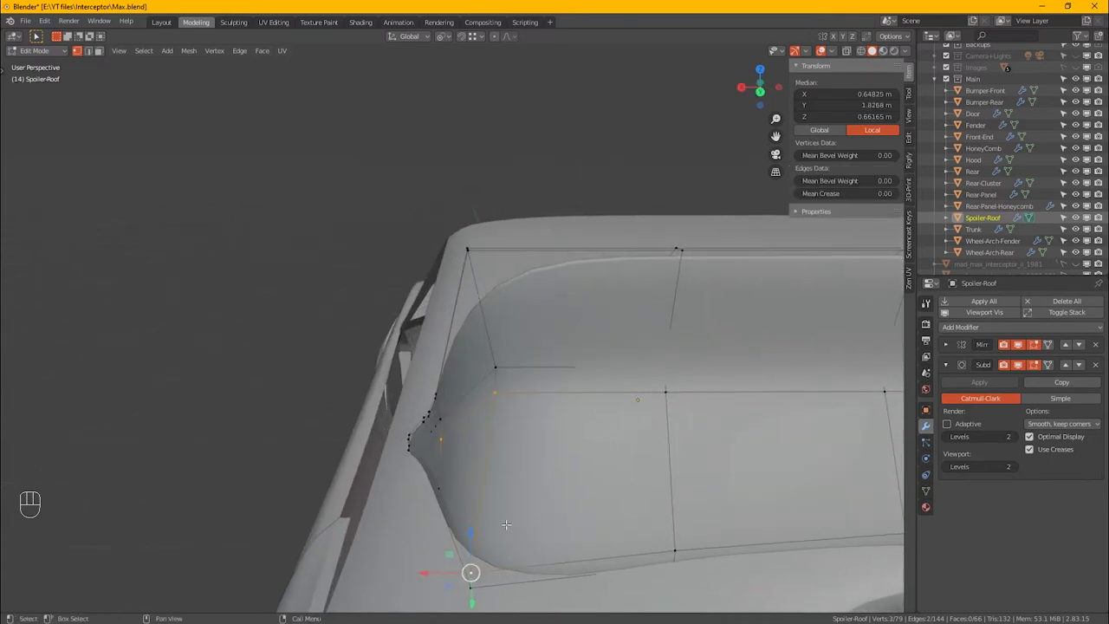
key(g)
key(x)
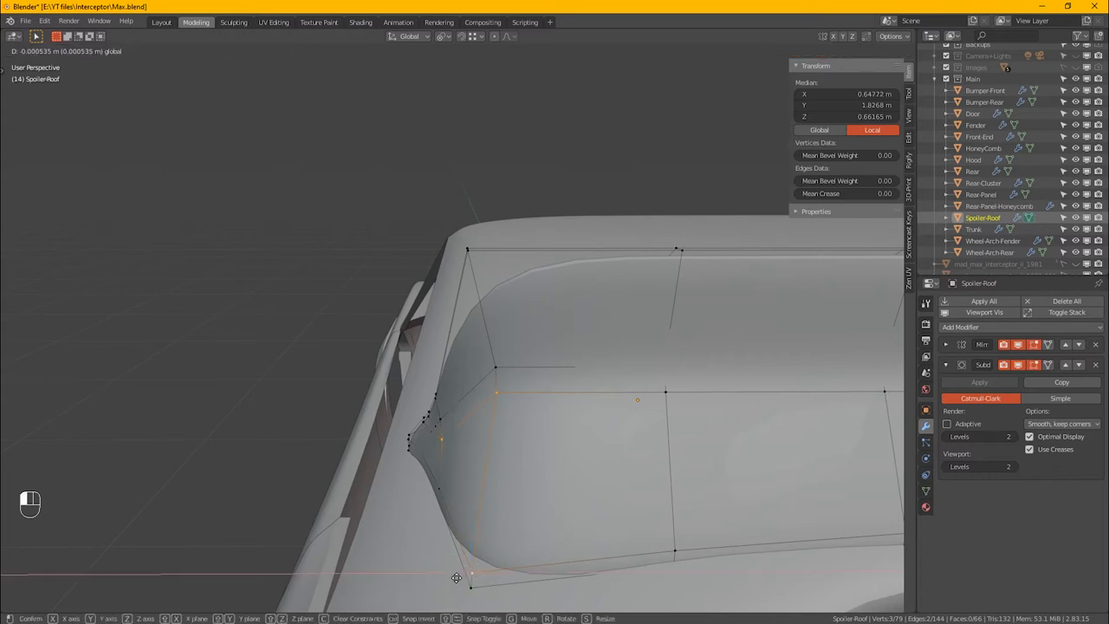
click(457, 577)
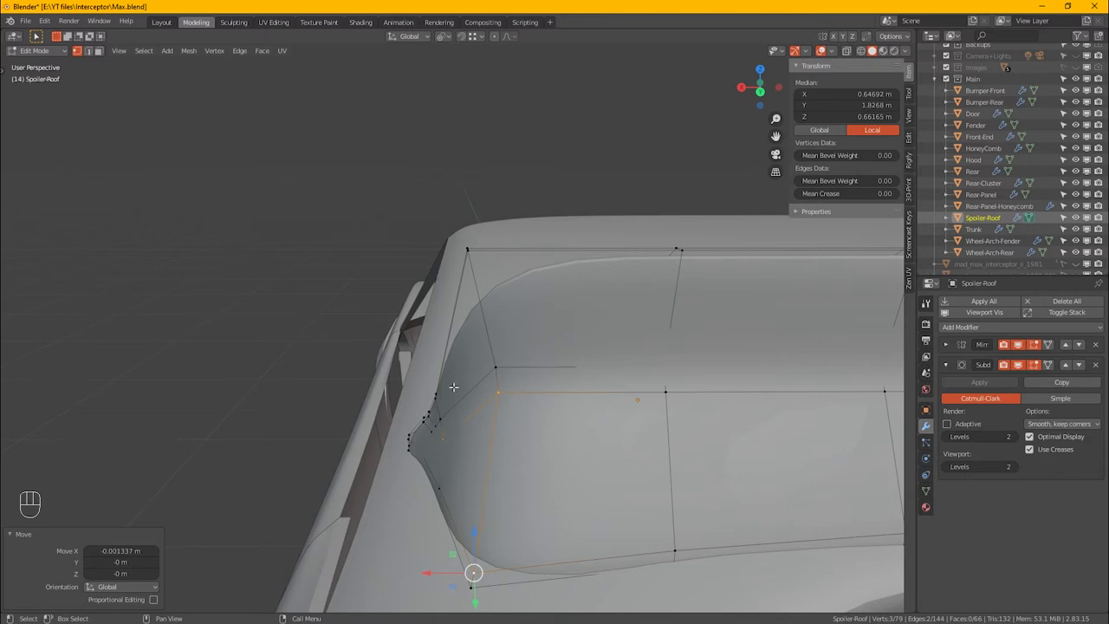
Move the single vertex on the spoiler's side face -0.001451 m along X.
alt+drag(448, 417, 422, 423)
scroll(460, 427, up, 2)
click(448, 419)
scroll(438, 429, down, 4)
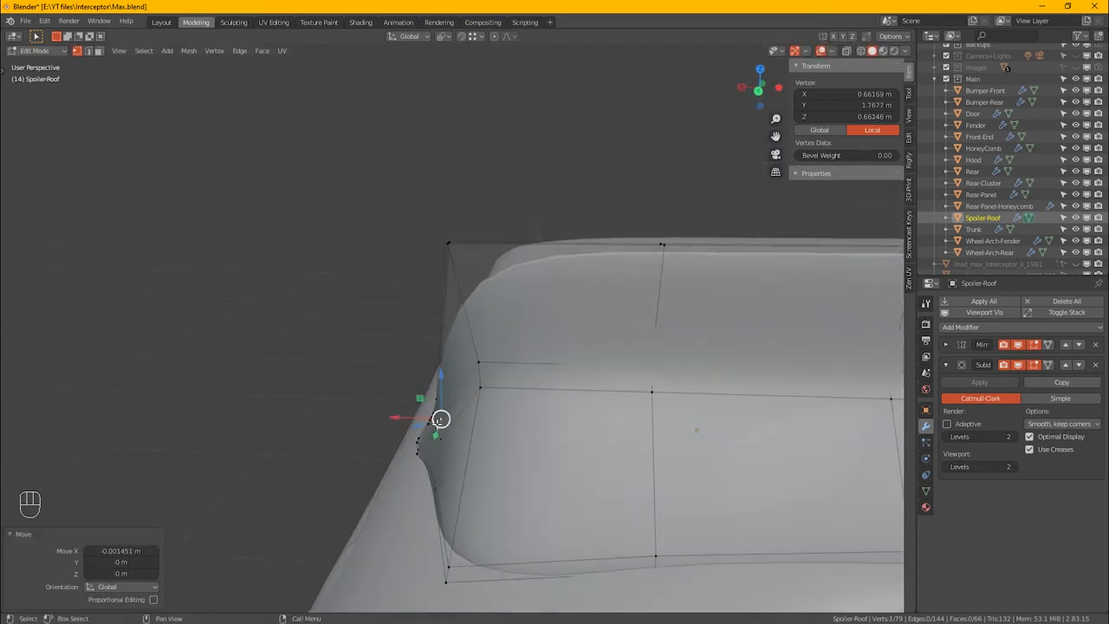
Leave edit mode and examine the smoothed shape of the spoiler's rear corner against the roof.
key(Tab)
alt+drag(481, 442, 531, 441)
scroll(540, 435, down, 5)
middle_drag(575, 448, 513, 416)
scroll(443, 381, up, 2)
scroll(557, 386, up, 2)
scroll(557, 383, down, 4)
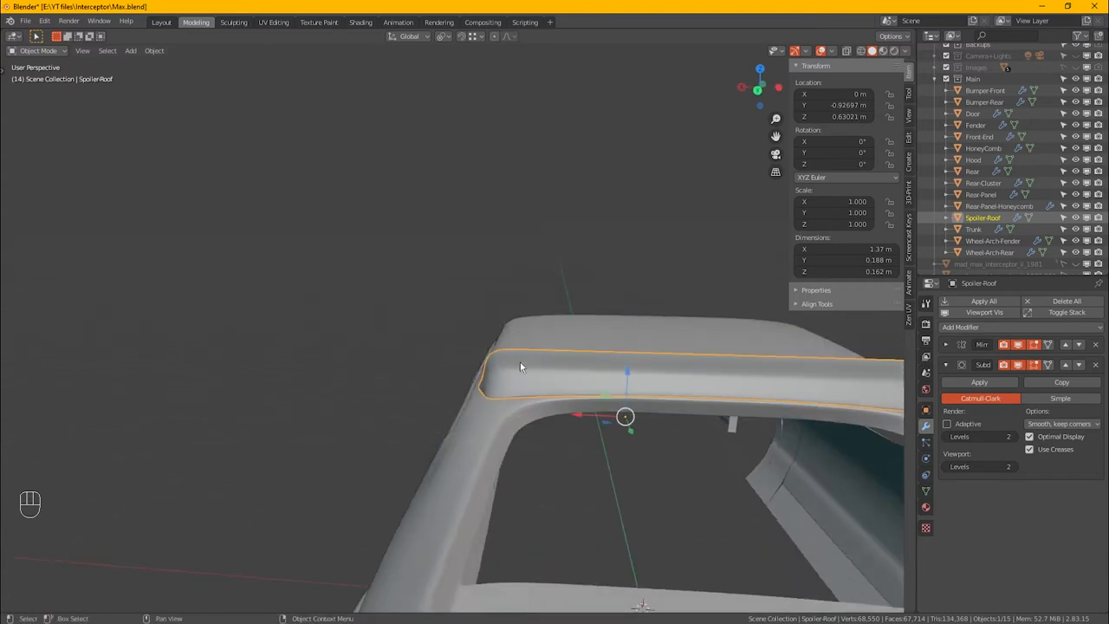
Add a vertical loop cut between the spoiler's outermost loop and its end, slid close to the end to sharpen the corner.
scroll(492, 381, up, 3)
key(Tab)
alt+click(542, 427)
alt+middle_drag(545, 427, 608, 453)
key(ctrl)
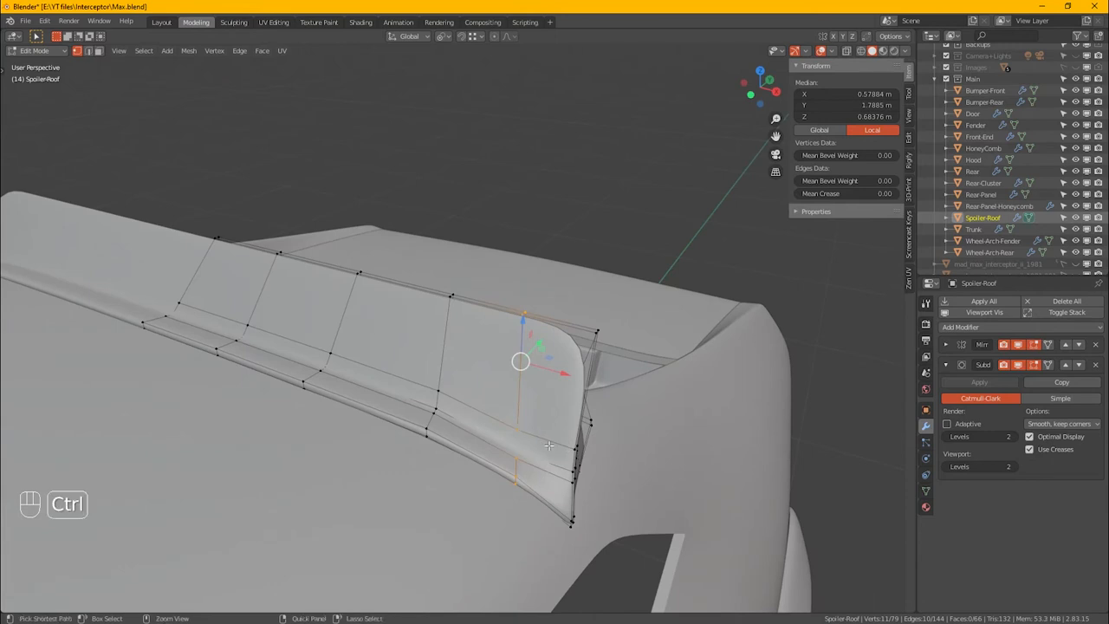
key(ctrl+r)
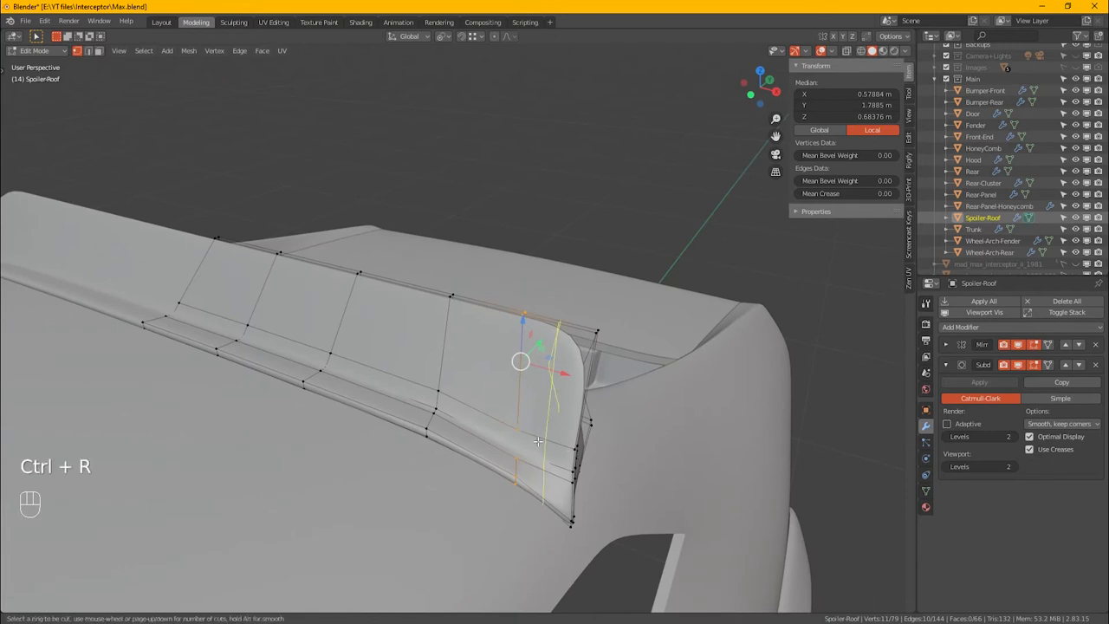
click(532, 437)
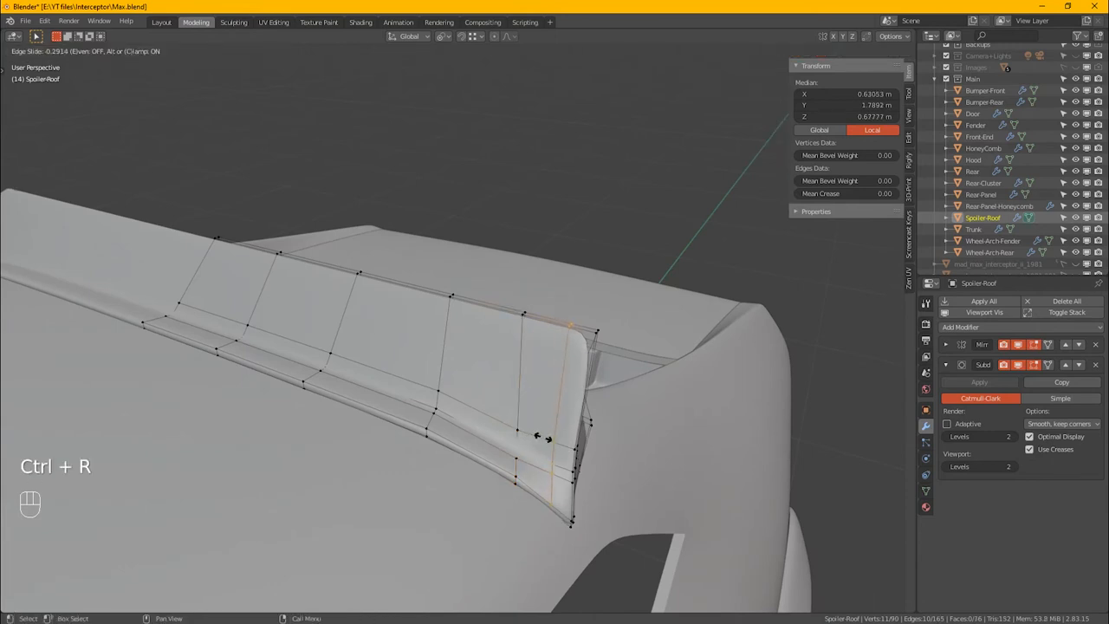
click(541, 437)
Add a loop cut through the spoiler's side face, slid toward the rear edge, and return to object mode.
alt+middle_drag(555, 407, 521, 364)
key(Tab)
key(Tab)
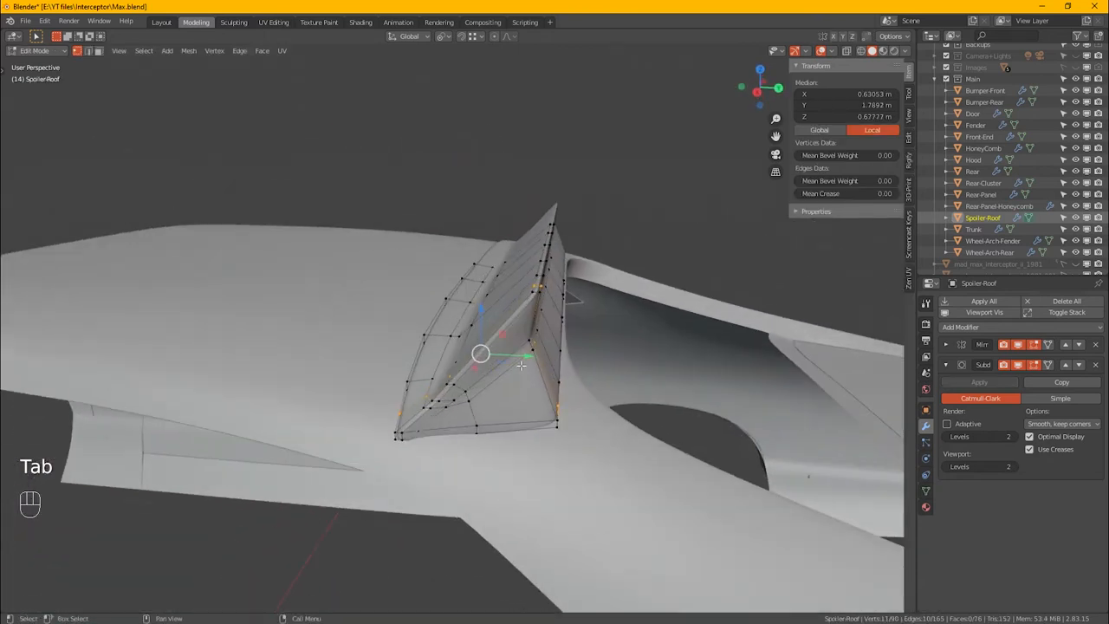
key(ctrl+r)
click(512, 372)
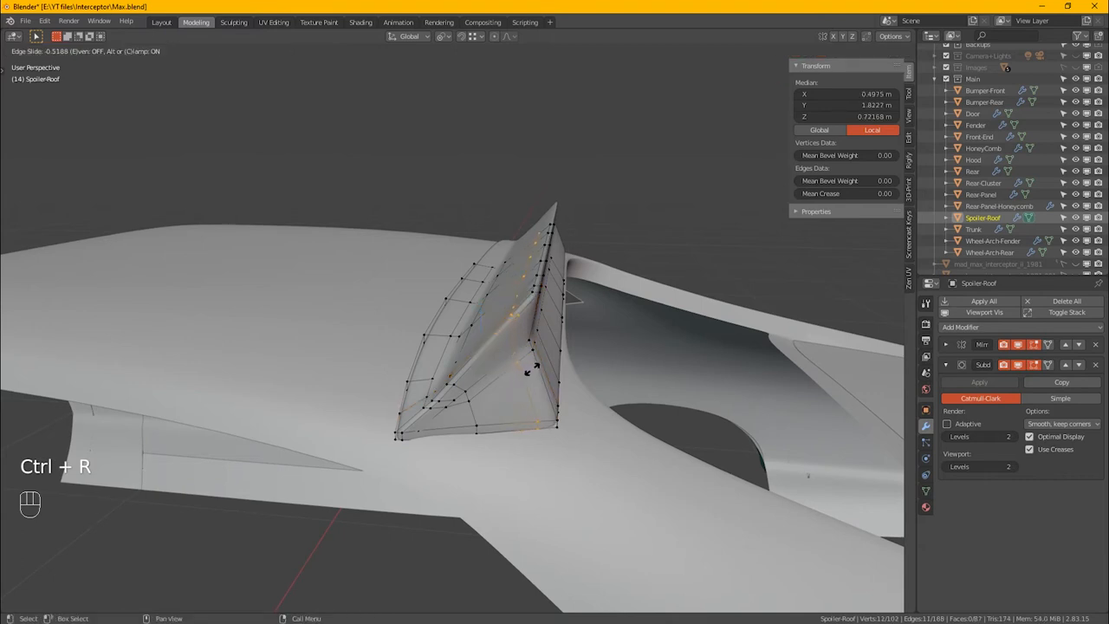
click(541, 365)
key(Tab)
Examine the sharpened roof spoiler from the rear and both sides to check its shape on the car body.
alt+middle_drag(571, 383, 435, 395)
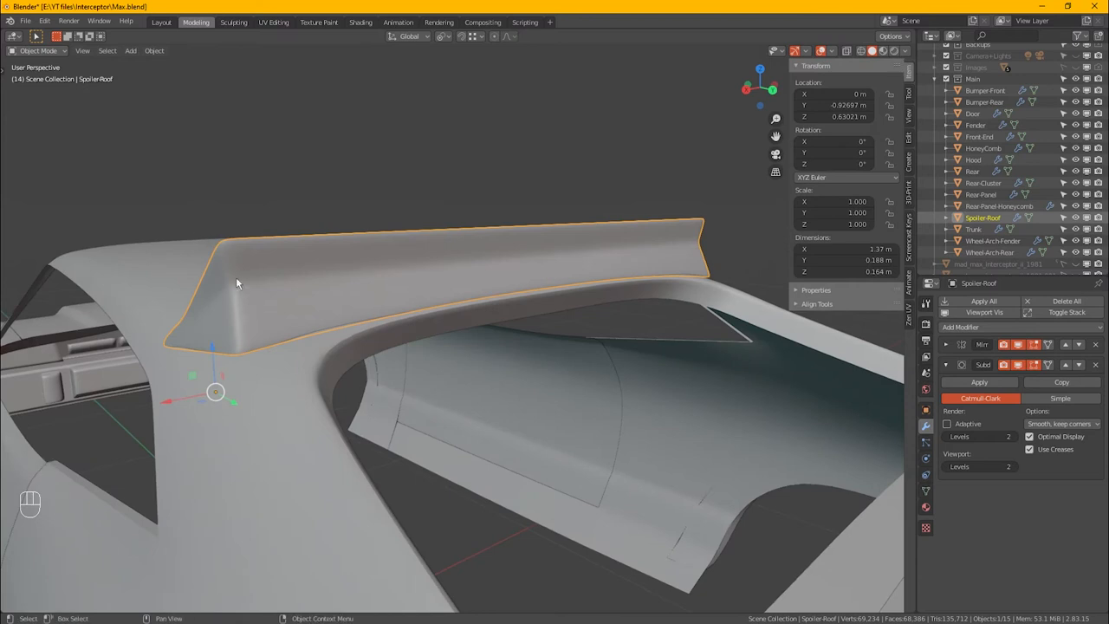
alt+middle_drag(443, 319, 345, 368)
alt+middle_drag(413, 357, 431, 345)
click(562, 250)
alt+middle_drag(502, 329, 593, 379)
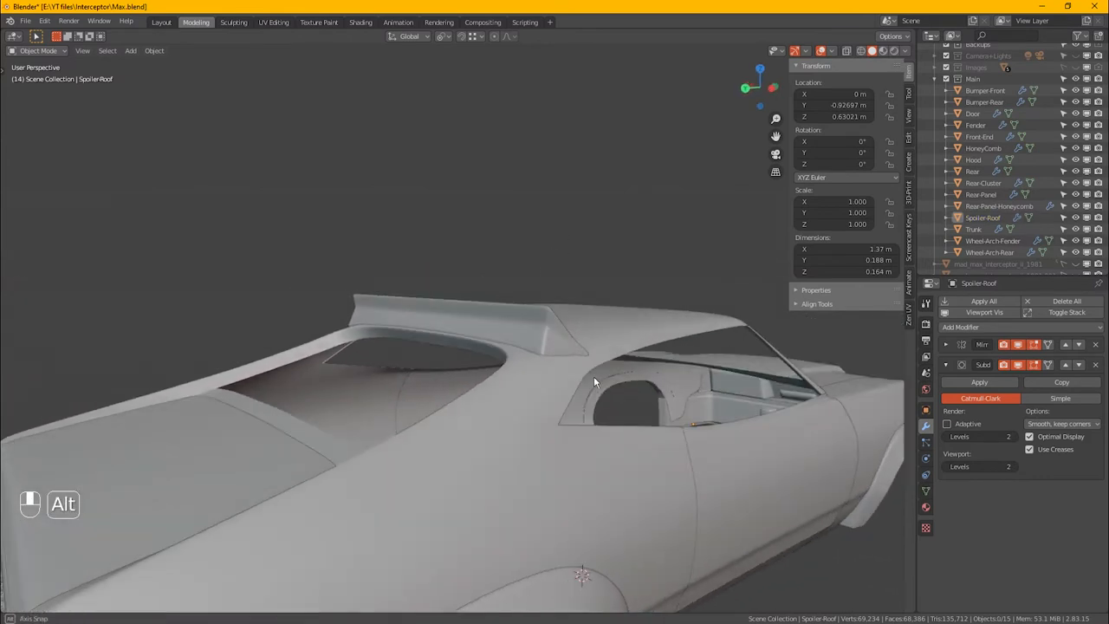
alt+middle_drag(751, 393, 746, 380)
alt+middle_drag(309, 355, 481, 353)
scroll(474, 341, up, 3)
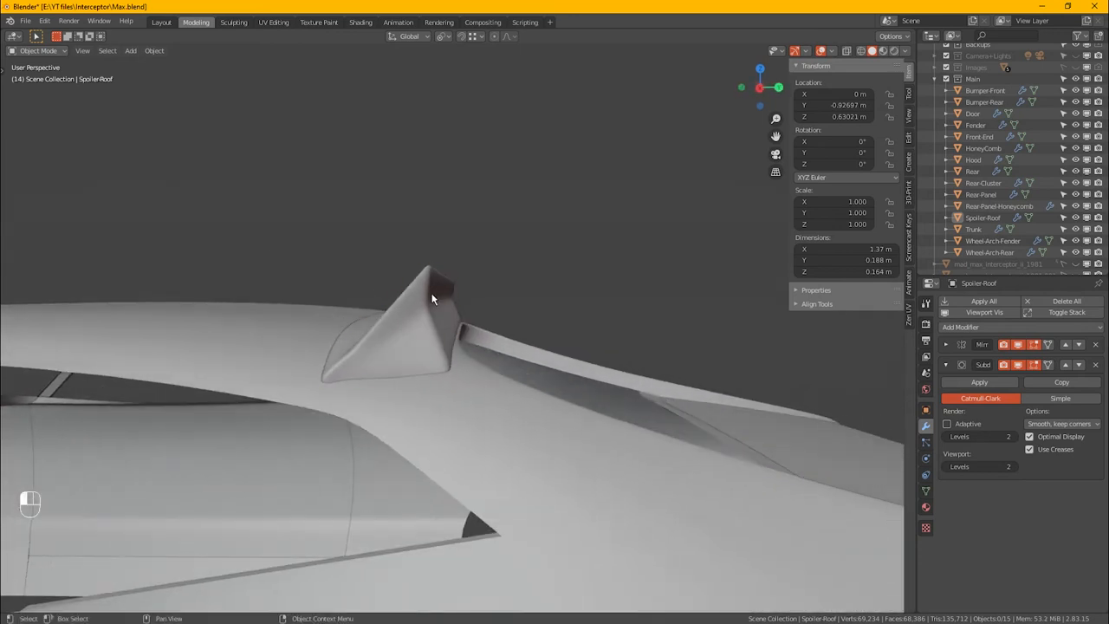
In edit mode, dissolve the horizontal edge loop running just below the spoiler's upper edge.
key(Tab)
scroll(433, 299, up, 4)
key(alt+z)
alt+middle_drag(461, 301, 450, 303)
drag(297, 168, 508, 310)
mouse_move(507, 309)
alt+middle_down()
mouse_move(445, 324)
mouse_move(502, 325)
alt+middle_up()
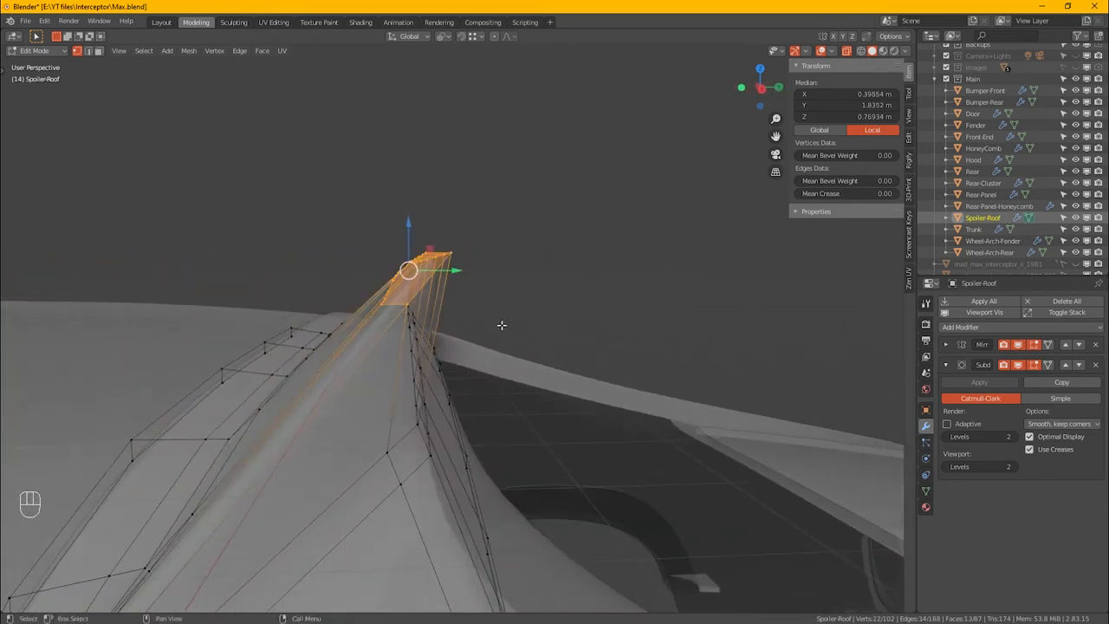
key(2)
click(424, 374)
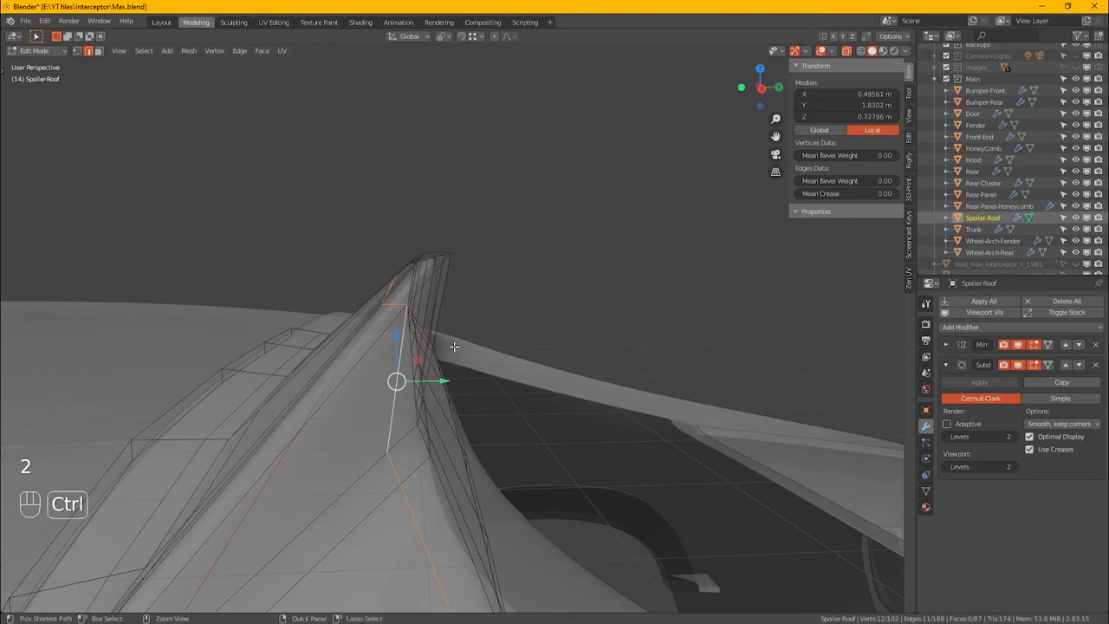
key(ctrl+x)
Move all vertices of the spoiler's upper edge 0.015 m rearward along Y.
key(1)
drag(352, 208, 481, 273)
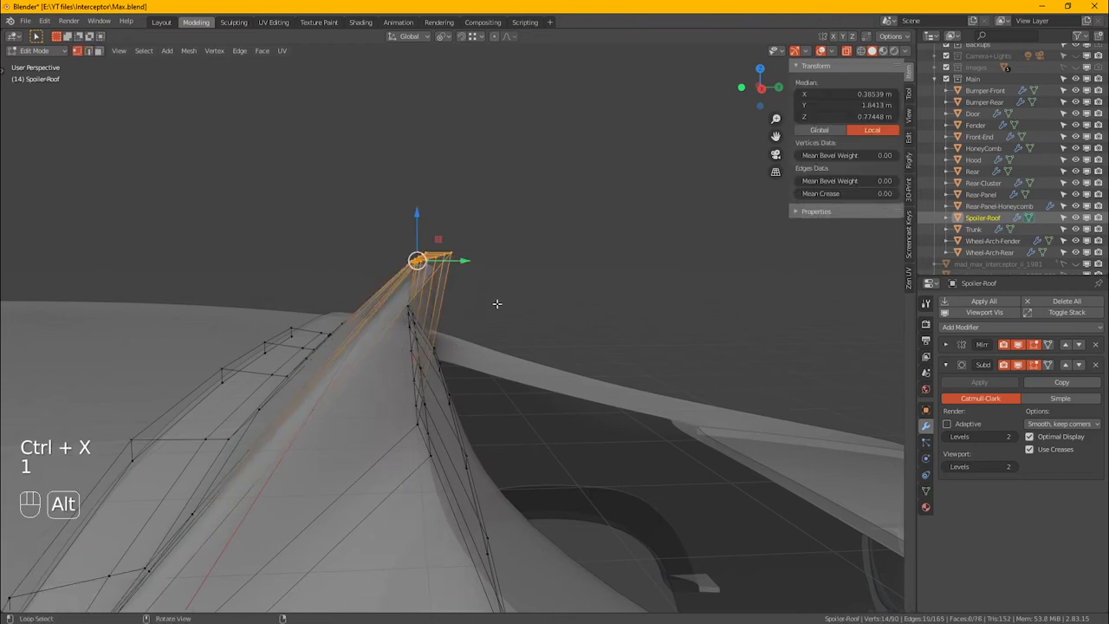
alt+middle_drag(502, 309, 479, 295)
key(g)
key(y)
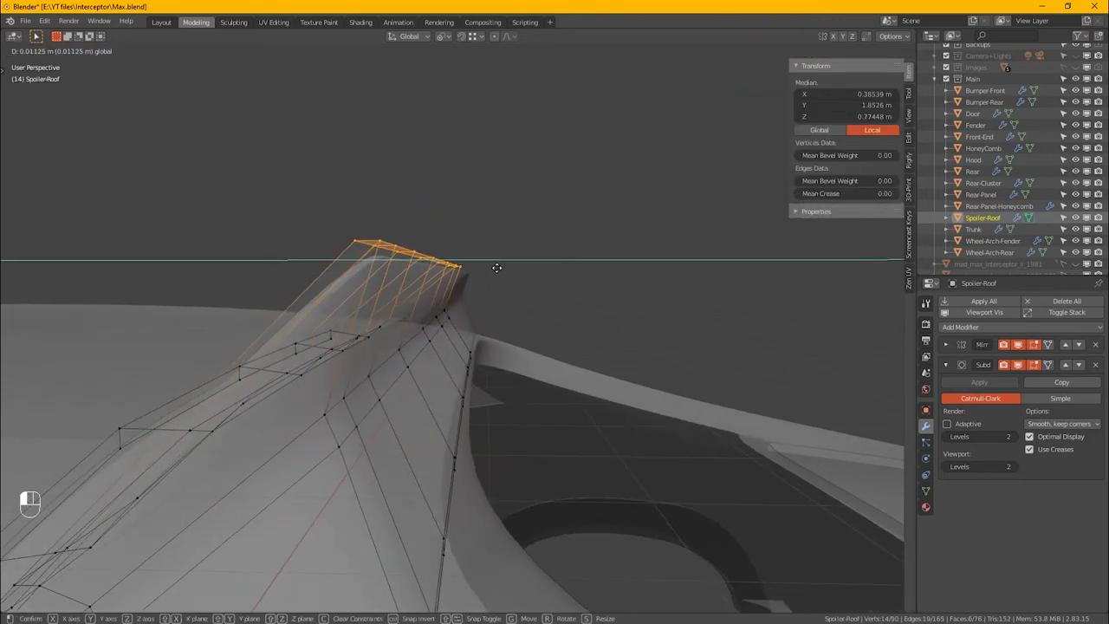
click(502, 267)
alt+middle_drag(502, 268, 514, 317)
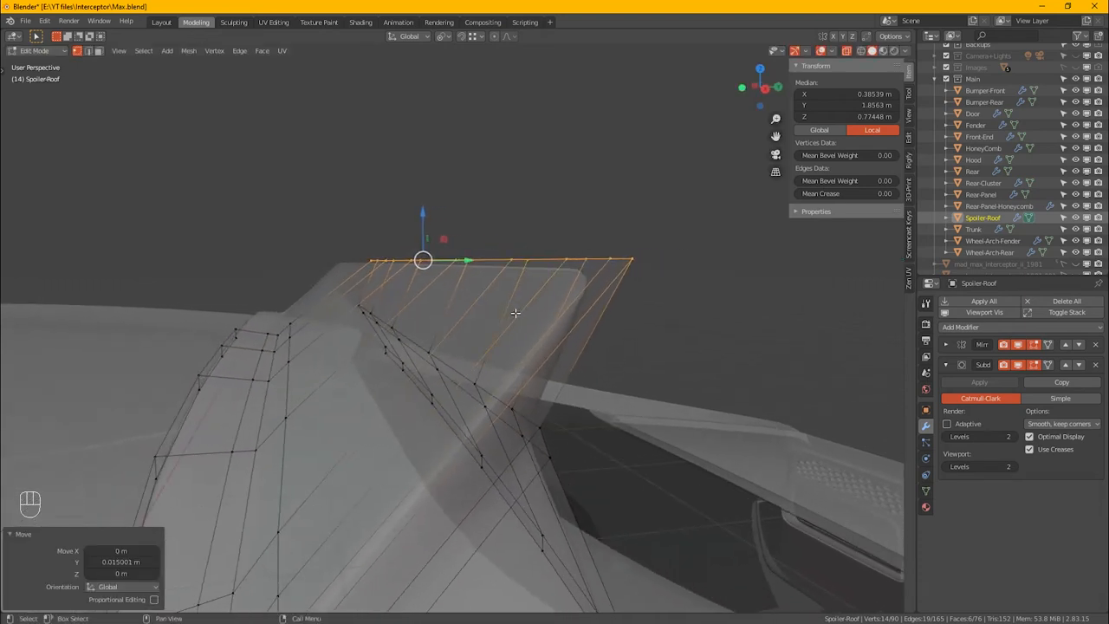
alt+middle_drag(539, 378, 480, 379)
key(alt+z)
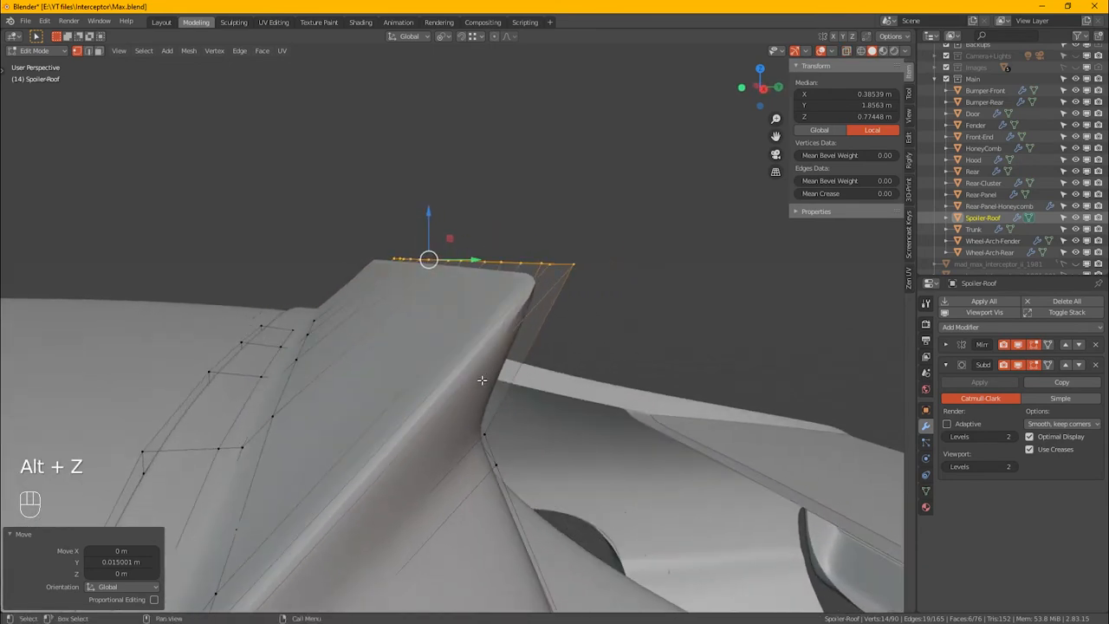
Add a loop cut around the spoiler, slid close to the upper edge, and check the smoothed result in object mode.
key(ctrl+r)
click(430, 418)
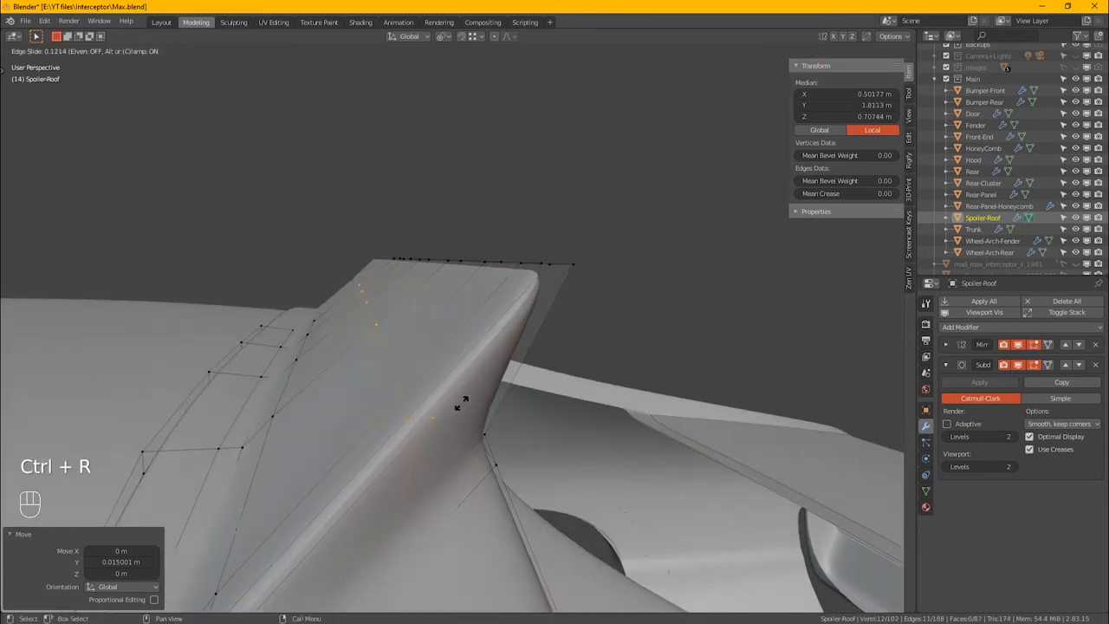
click(644, 356)
alt+middle_drag(594, 356, 206, 374)
key(Tab)
scroll(533, 346, down, 4)
middle_drag(489, 396, 325, 345)
Focus on the spoiler's lower side and adjust the height of the inner vertex pair at its rear bottom corner.
key(Tab)
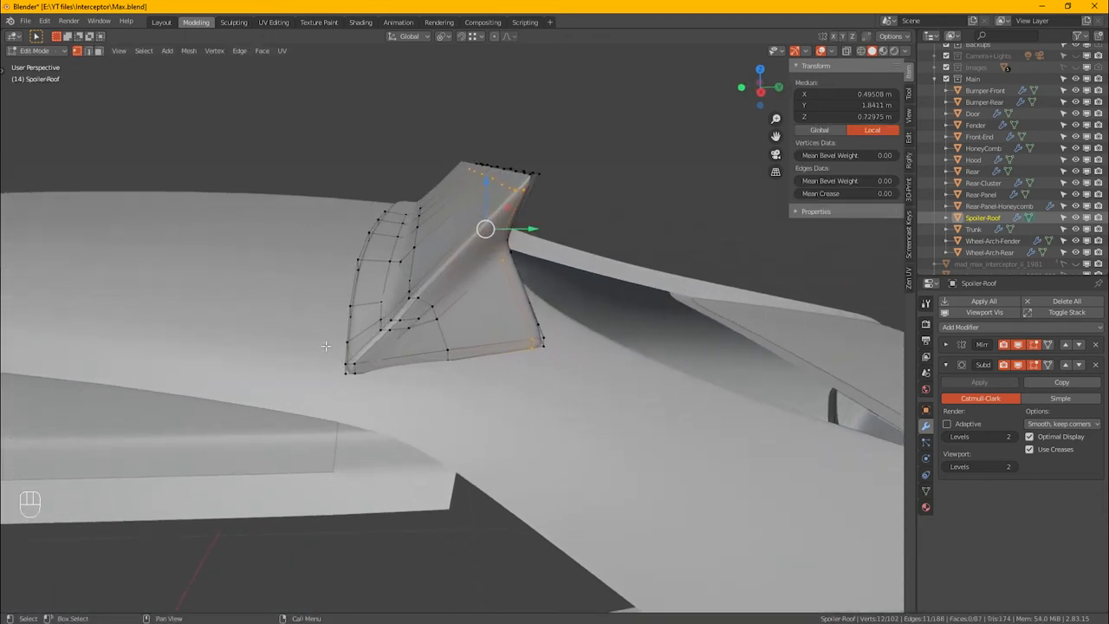
drag(394, 394, 403, 390)
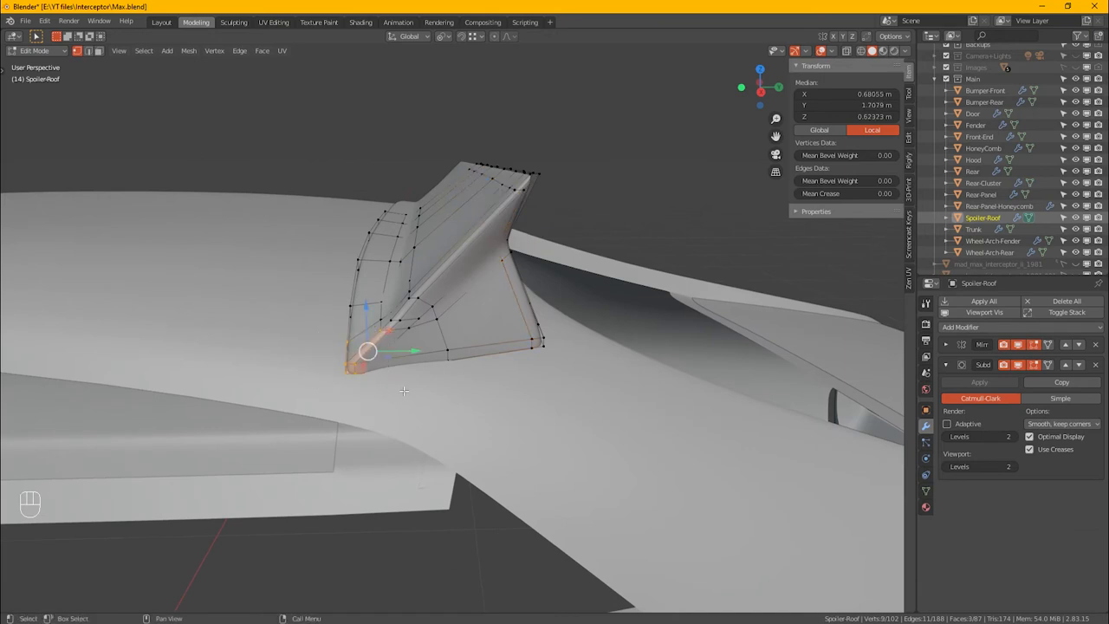
key(KP_Decimal)
scroll(406, 392, down, 7)
alt+middle_drag(418, 414, 569, 386)
drag(569, 386, 529, 425)
alt+middle_drag(563, 436, 563, 382)
drag(548, 372, 563, 404)
drag(640, 422, 640, 422)
drag(630, 372, 632, 380)
alt+middle_drag(632, 380, 602, 441)
drag(595, 476, 596, 476)
key(g)
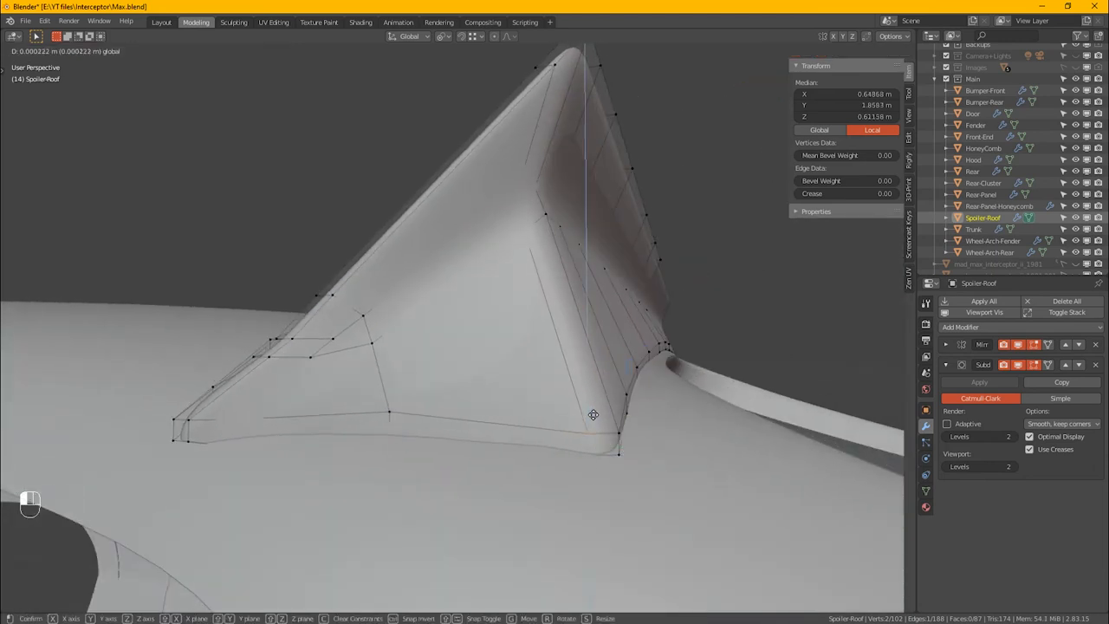
click(594, 412)
Lower the outermost vertex pair at the spoiler's rear bottom corner by about 0.0013 m along Z.
drag(617, 430, 618, 429)
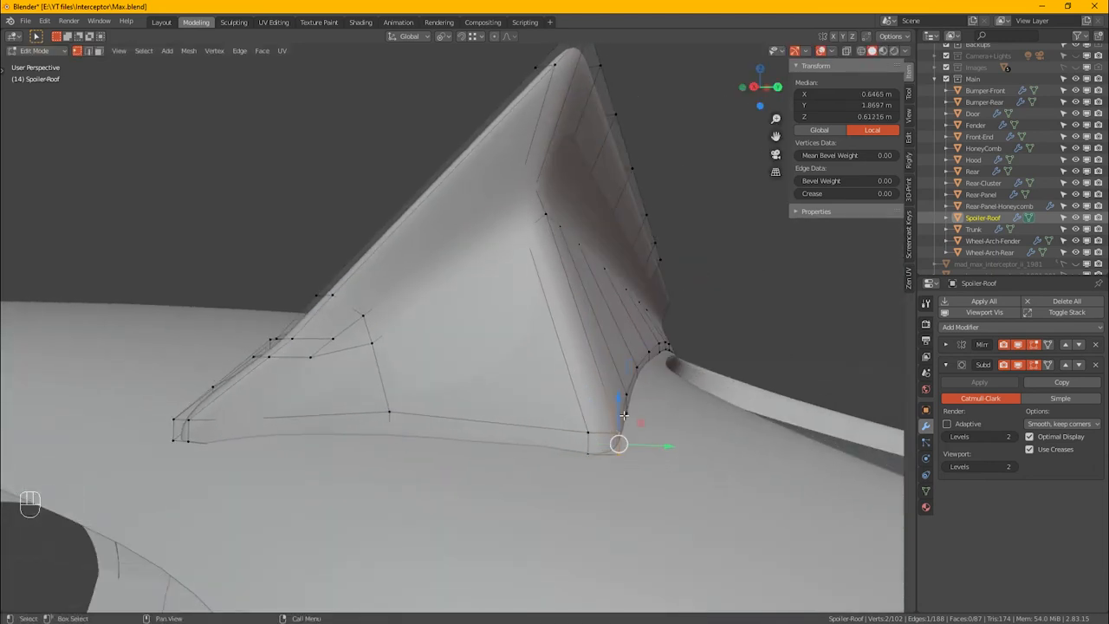
key(g)
key(z)
click(627, 421)
Raise the hidden bottom vertex just behind the spoiler's front corner by about 0.0029 m along Z.
alt+middle_drag(281, 416, 384, 407)
middle_drag(247, 431, 435, 391)
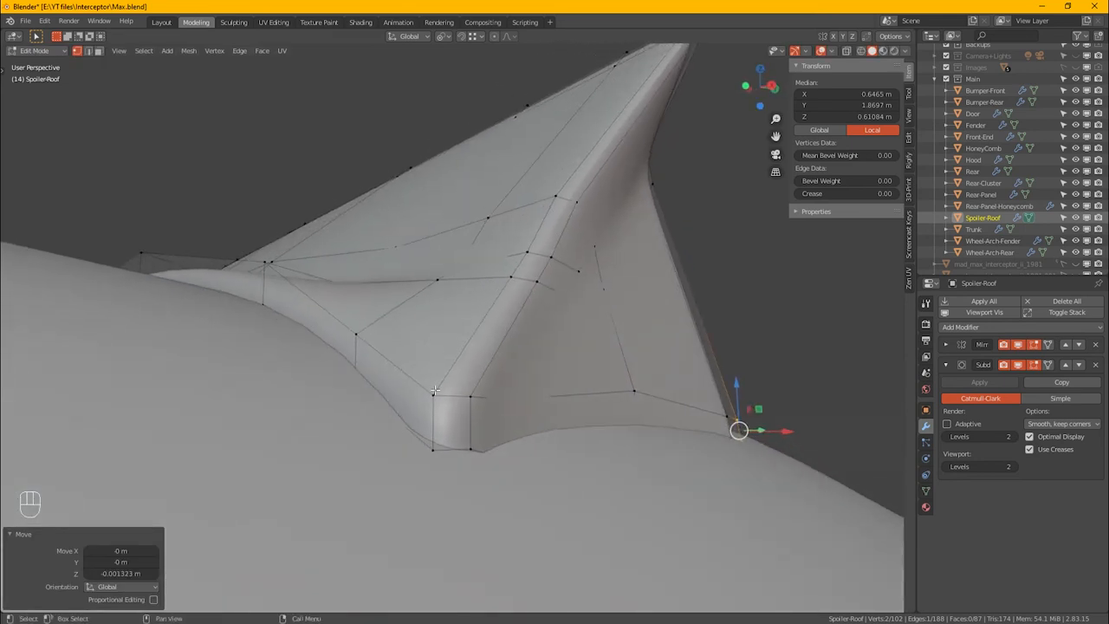
drag(468, 468, 468, 469)
alt+middle_drag(468, 469, 519, 477)
key(alt+z)
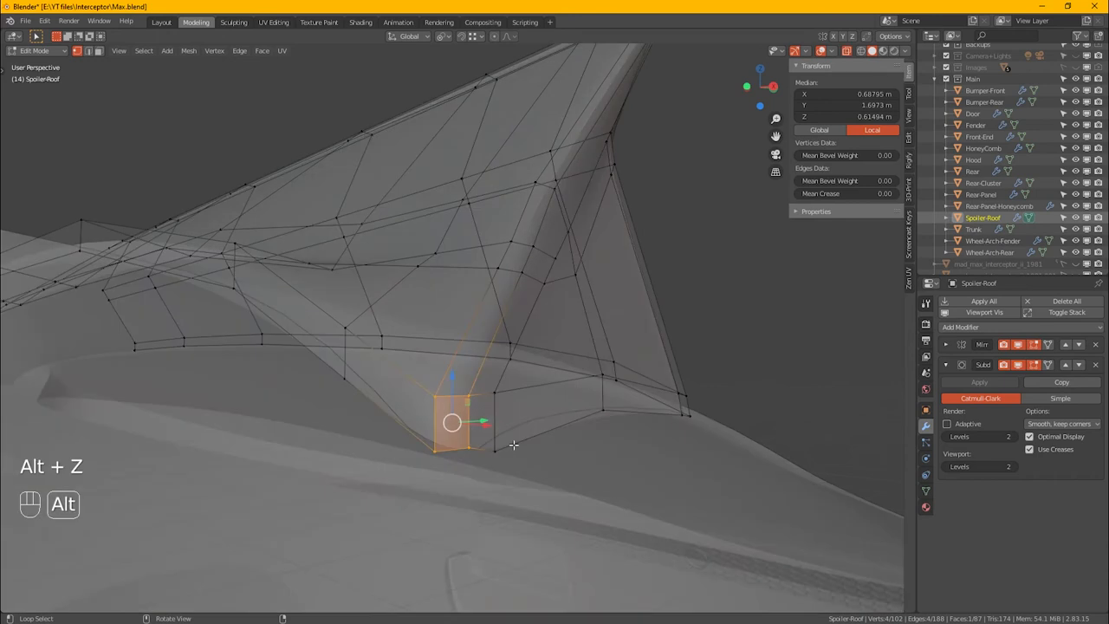
drag(518, 473, 494, 430)
alt+middle_drag(493, 430, 491, 416)
key(alt+z)
drag(491, 416, 496, 398)
key(alt+z)
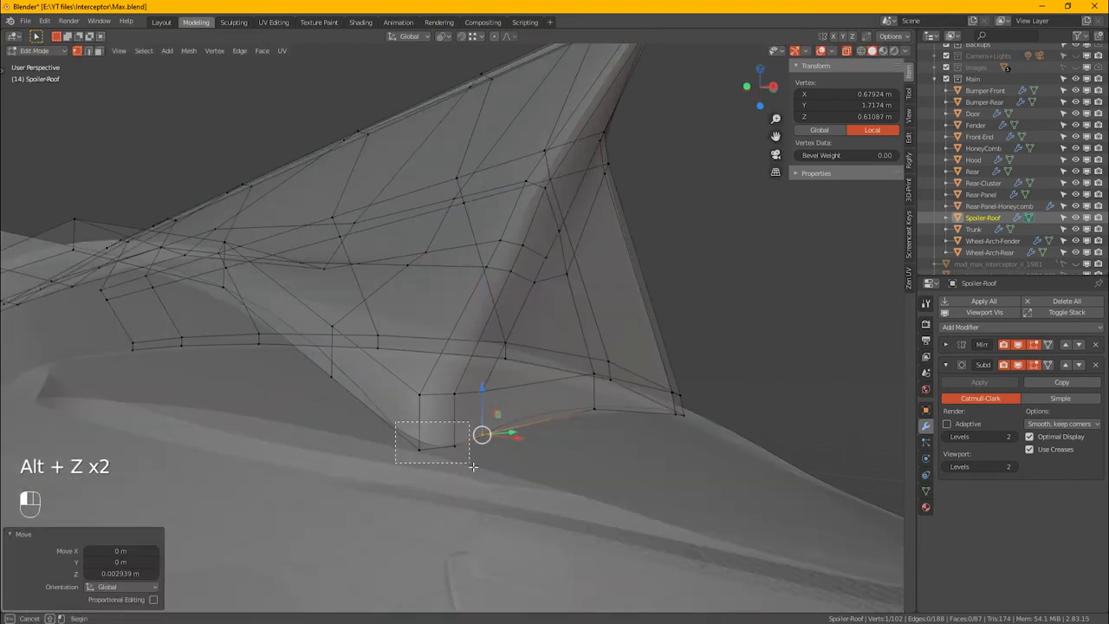
Lower the bottom vertex pair of the spoiler's front corner by about 0.0003 m along Z.
drag(473, 466, 473, 466)
key(alt+z)
middle_drag(456, 465, 447, 420)
key(g)
key(z)
click(451, 420)
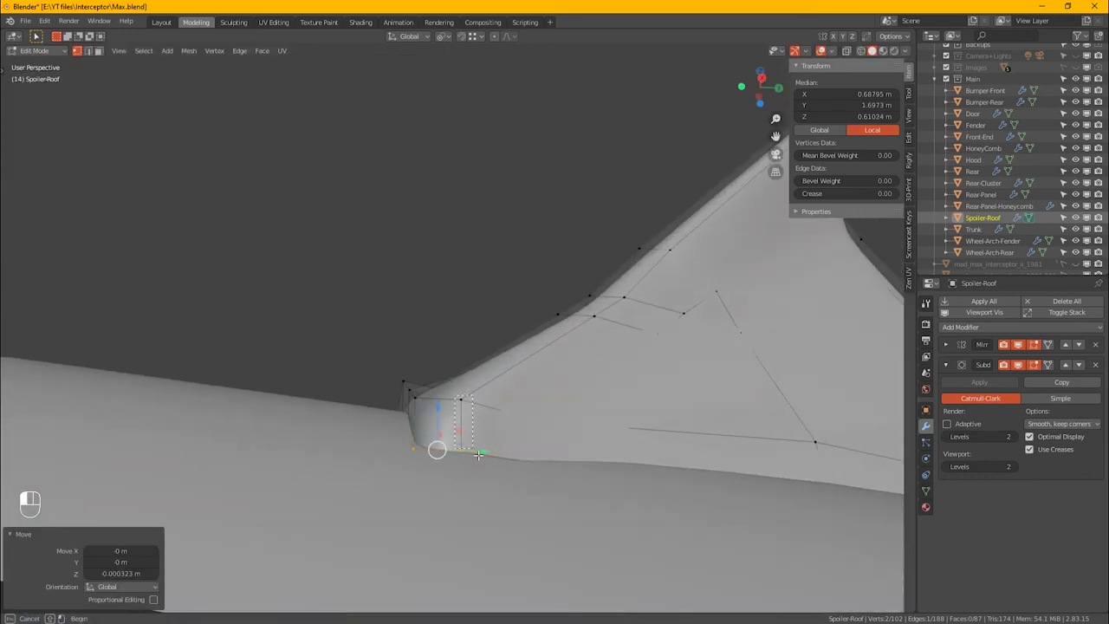
Lower the vertical edge on the side-face side of the spoiler's front corner by about 0.002 m along Z.
shift+click(460, 451)
key(g)
key(z)
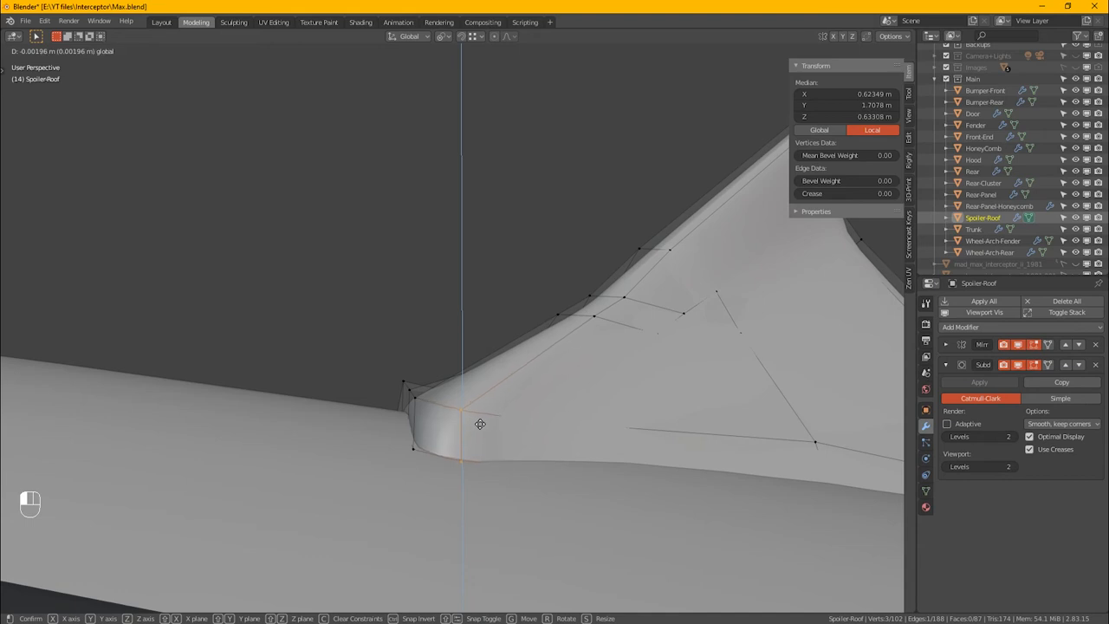
click(480, 423)
Select the short vertical edge on the front rim beside the corner, limit the selection, and adjust its position.
middle_drag(480, 423, 388, 318)
alt+click(375, 302)
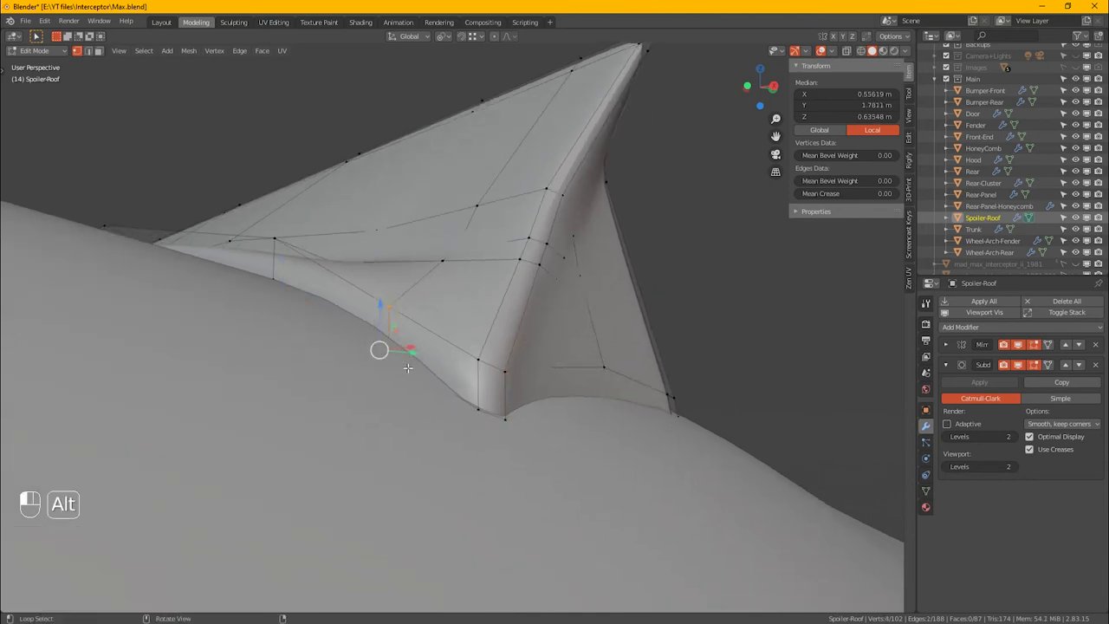
key(alt+z)
ctrl+drag(341, 313, 386, 380)
key(alt+z)
alt+middle_drag(425, 359, 387, 301)
drag(391, 301, 397, 288)
Adjust individual vertices around the spoiler's diagonal ridge and upper side face to even out the surface.
alt+middle_drag(396, 288, 486, 283)
drag(511, 270, 515, 273)
alt+middle_drag(567, 321, 534, 346)
click(502, 329)
drag(546, 333, 540, 324)
alt+middle_drag(530, 305, 542, 356)
Examine the smoothed side and front corner of the spoiler in object mode, and return to edit mode.
key(Tab)
scroll(537, 349, down, 6)
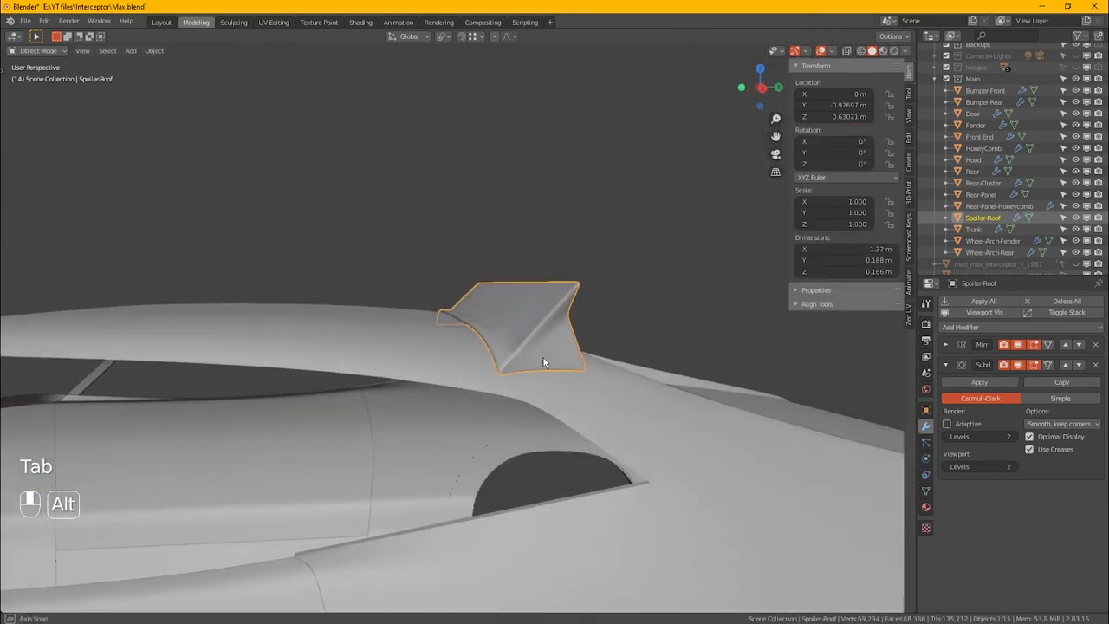
scroll(511, 355, up, 4)
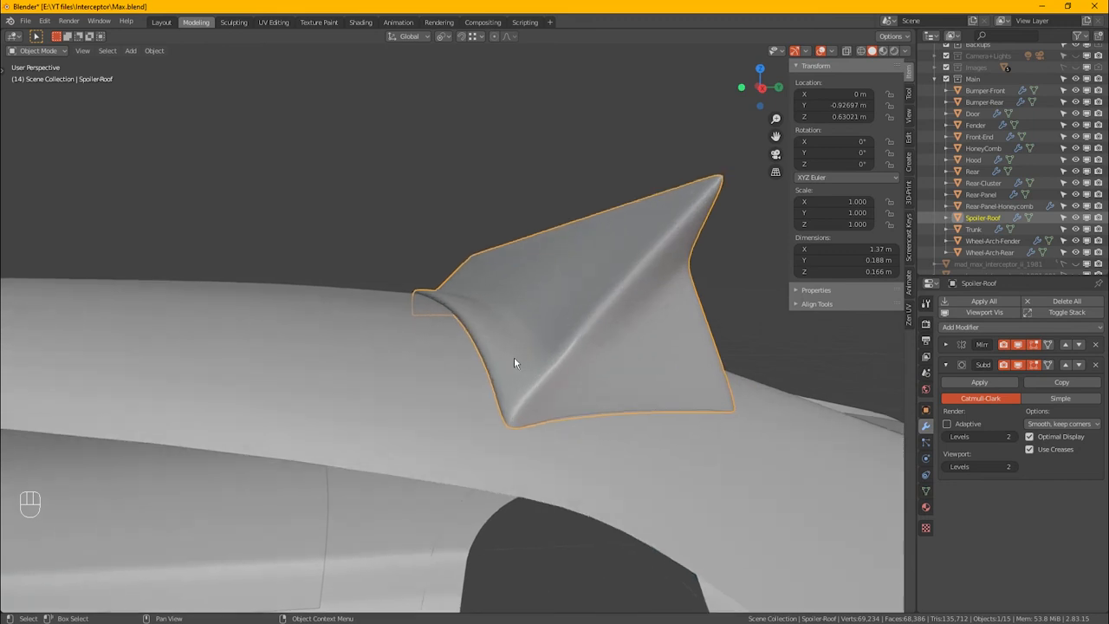
alt+middle_drag(560, 374, 531, 361)
key(Tab)
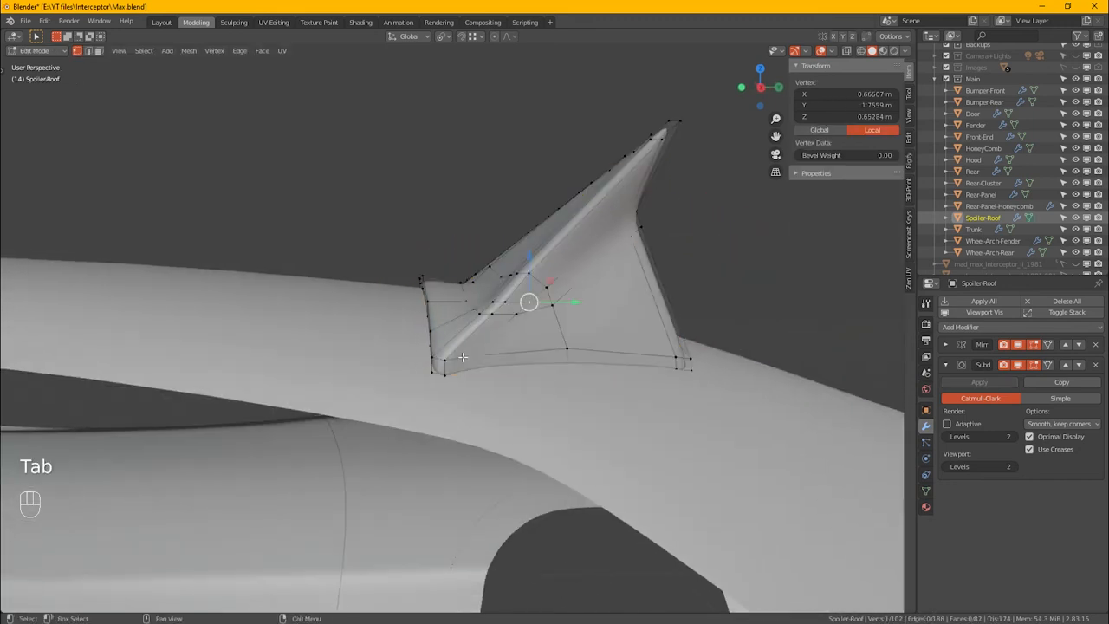
scroll(462, 357, up, 3)
alt+middle_drag(459, 357, 470, 355)
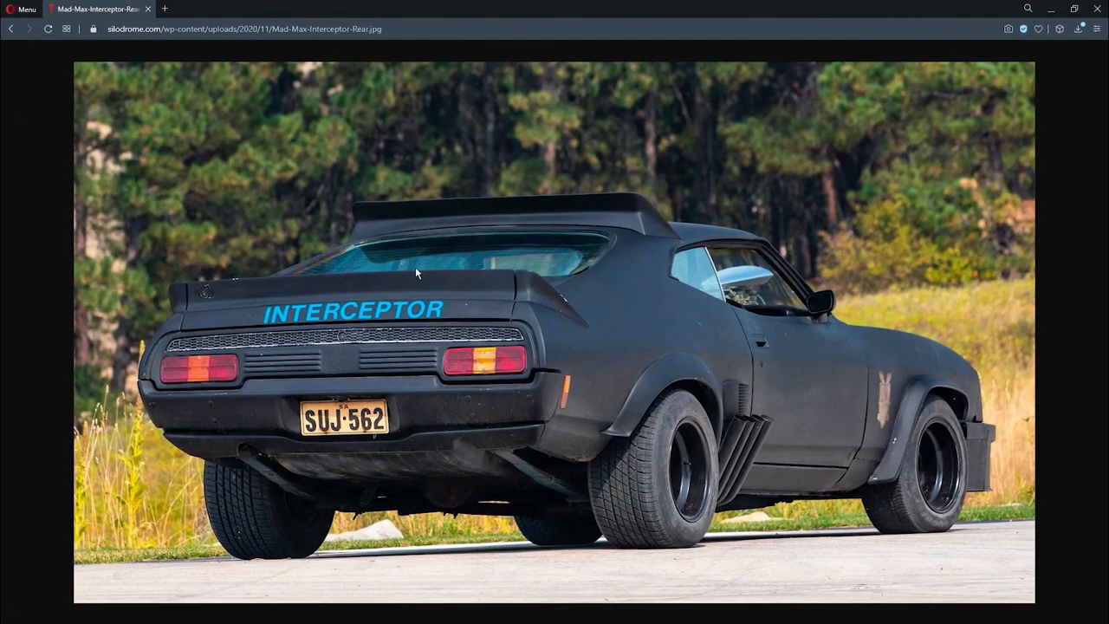
In the web browser, go back from the rear photo to the Mad Max Interceptor article and open another reference photo.
click(12, 30)
scroll(789, 383, up, 2)
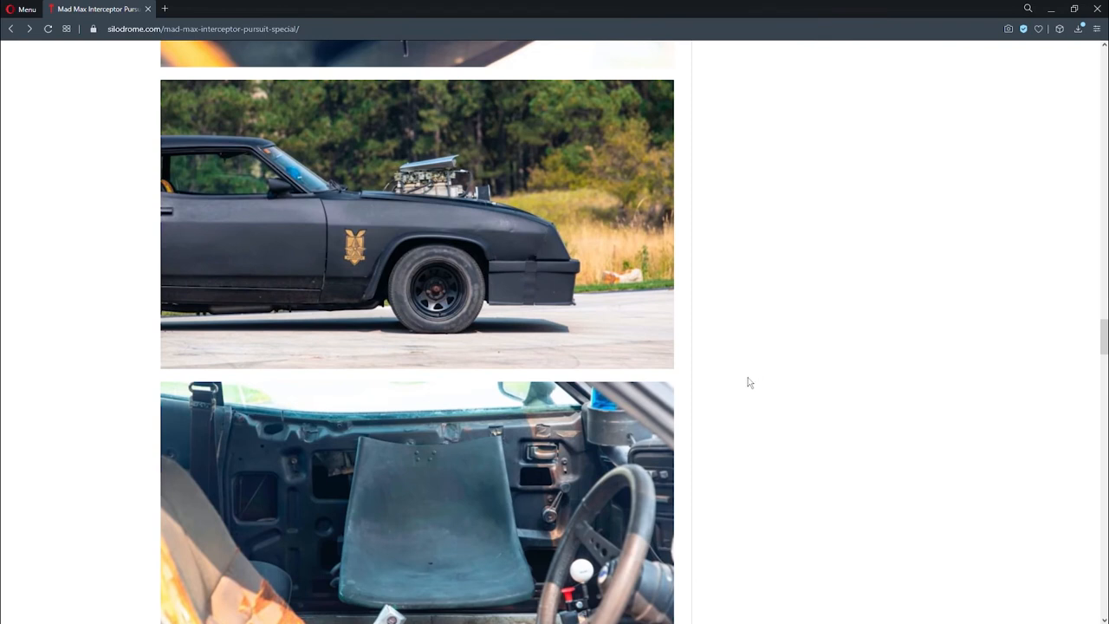
scroll(755, 403, up, 5)
click(319, 459)
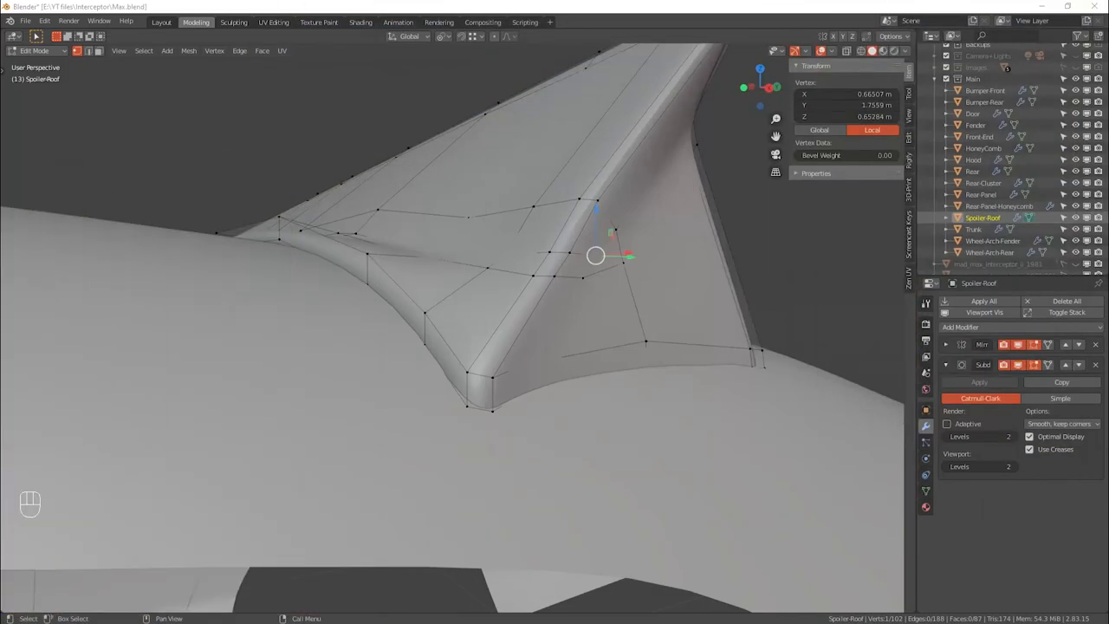
Back in Blender, lower two connected vertices on the spoiler's front face near the diagonal ridge by about 0.0035 m along Z.
middle_drag(583, 328, 350, 375)
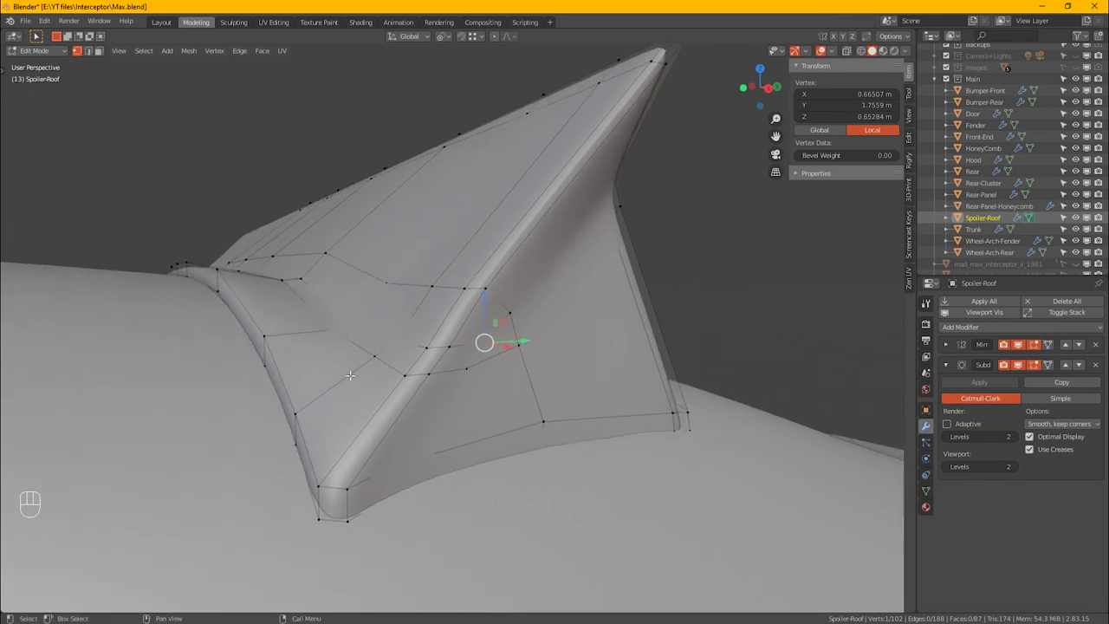
alt+middle_drag(387, 283, 467, 327)
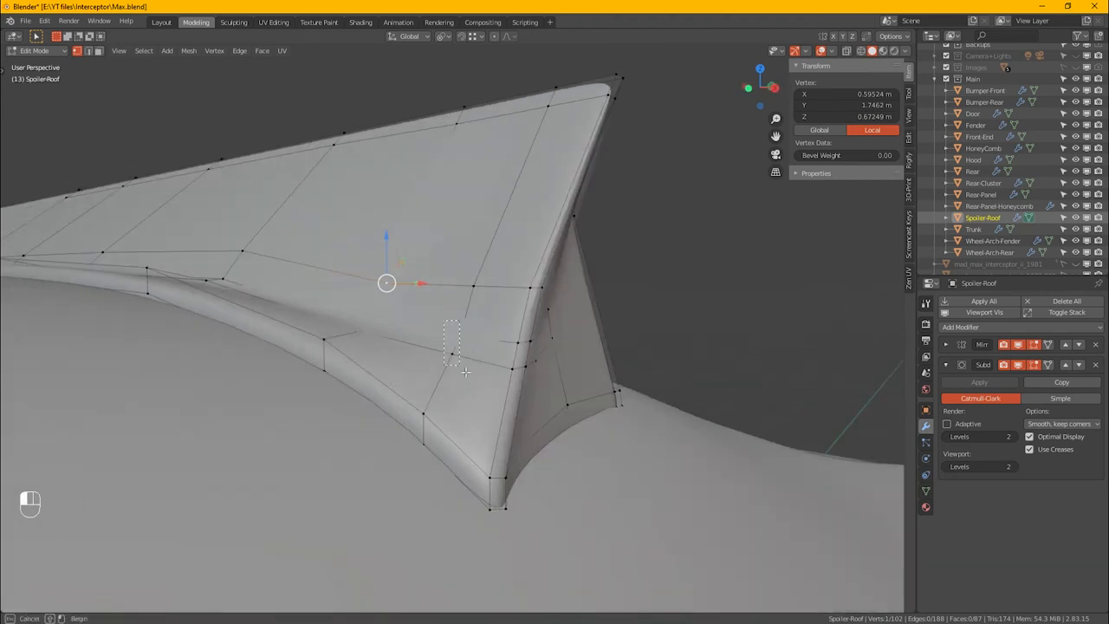
drag(465, 371, 466, 371)
alt+middle_drag(469, 312, 421, 479)
key(g)
key(z)
click(472, 340)
Add a loop cut around the spoiler's bottom rim, slid upward with a factor of 0.5.
key(ctrl)
key(ctrl+r)
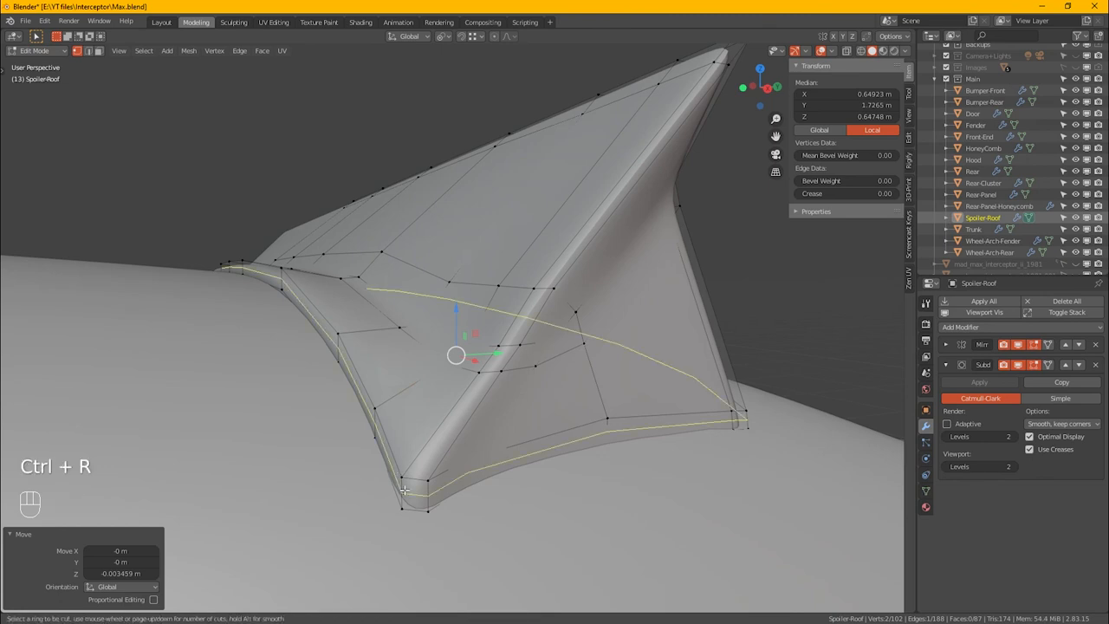
click(403, 490)
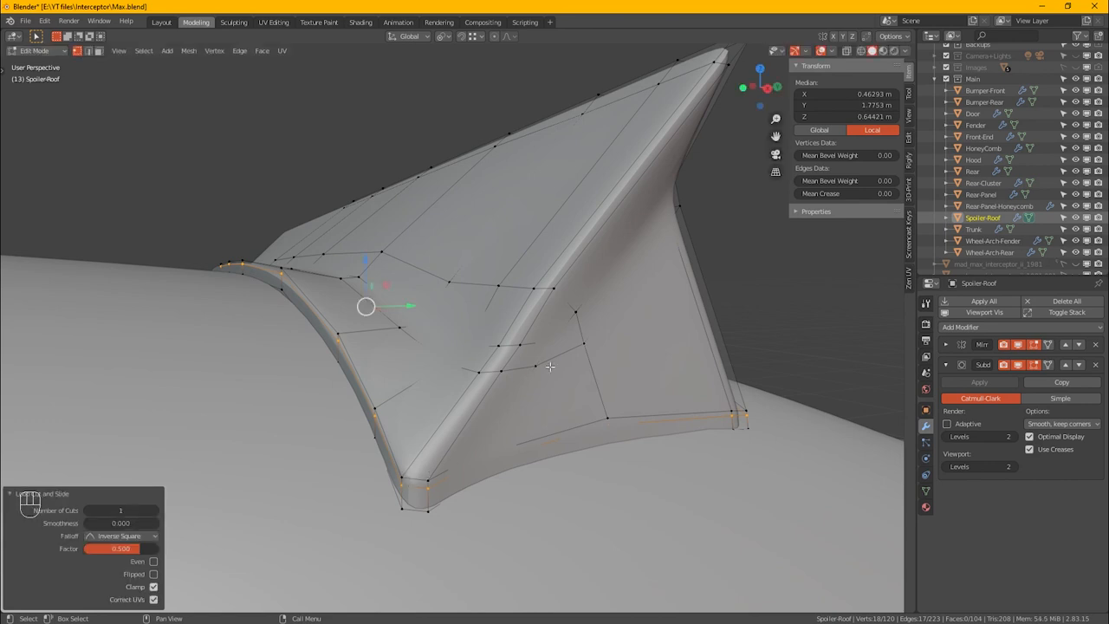
Add a centred loop cut along the spoiler's rounded diagonal edge, from the front corner to the upper tip.
key(ctrl)
key(ctrl+r)
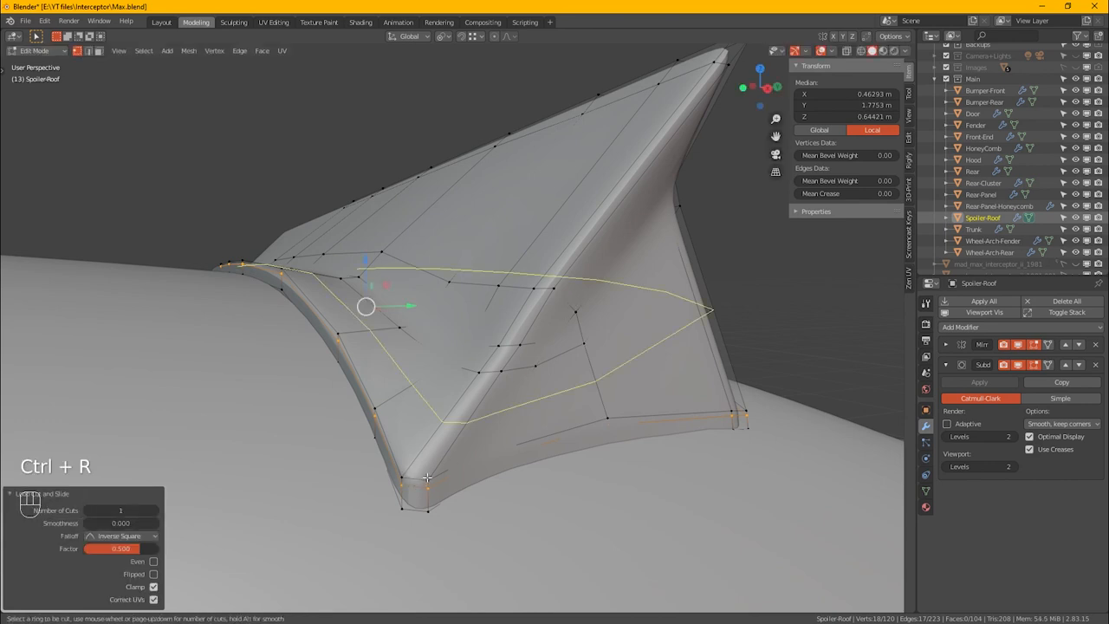
click(412, 477)
click(409, 478)
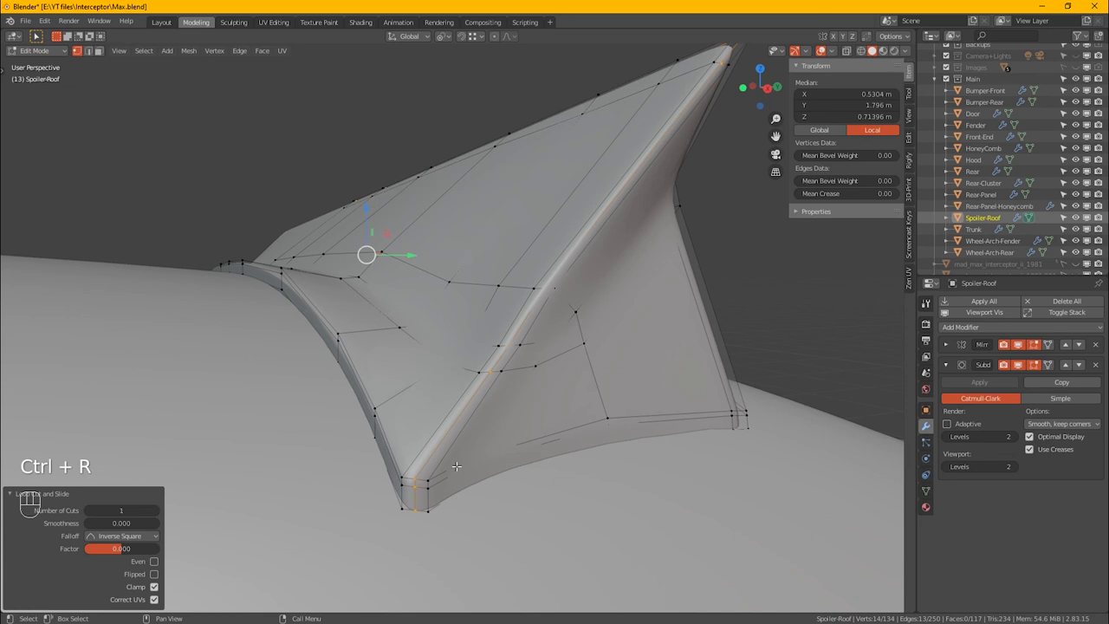
Leave edit mode and examine the finished spoiler from the side and rear, deselected, against the whole car body.
scroll(486, 451, down, 3)
key(Tab)
scroll(511, 444, down, 4)
middle_drag(551, 466, 411, 446)
alt+drag(411, 446, 502, 420)
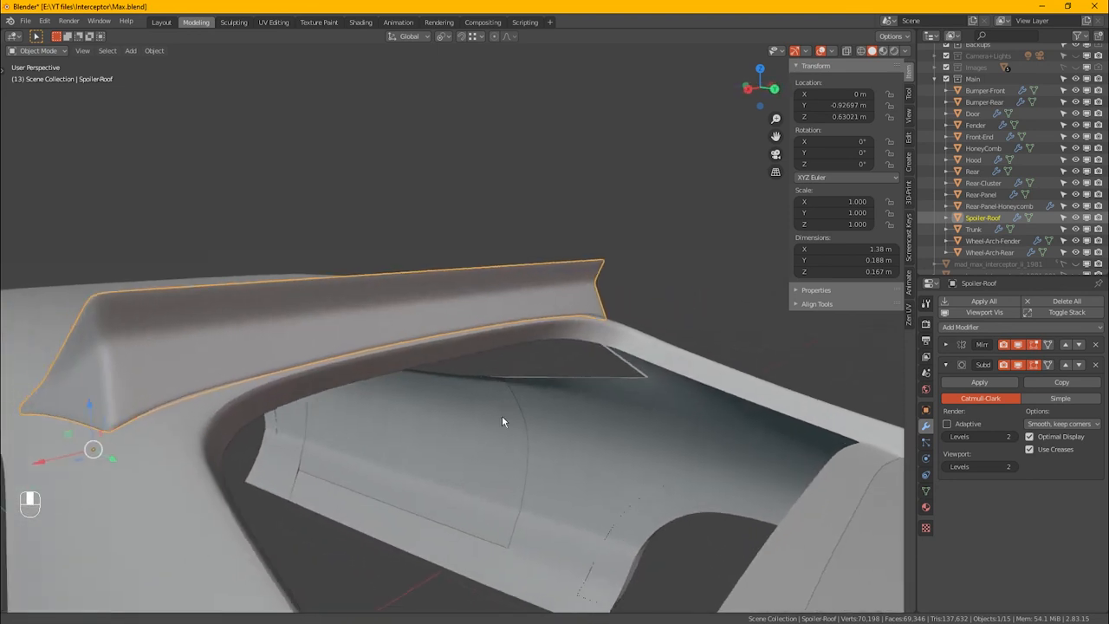
scroll(583, 369, down, 7)
alt+drag(446, 467, 403, 509)
click(521, 470)
alt+drag(521, 469, 456, 473)
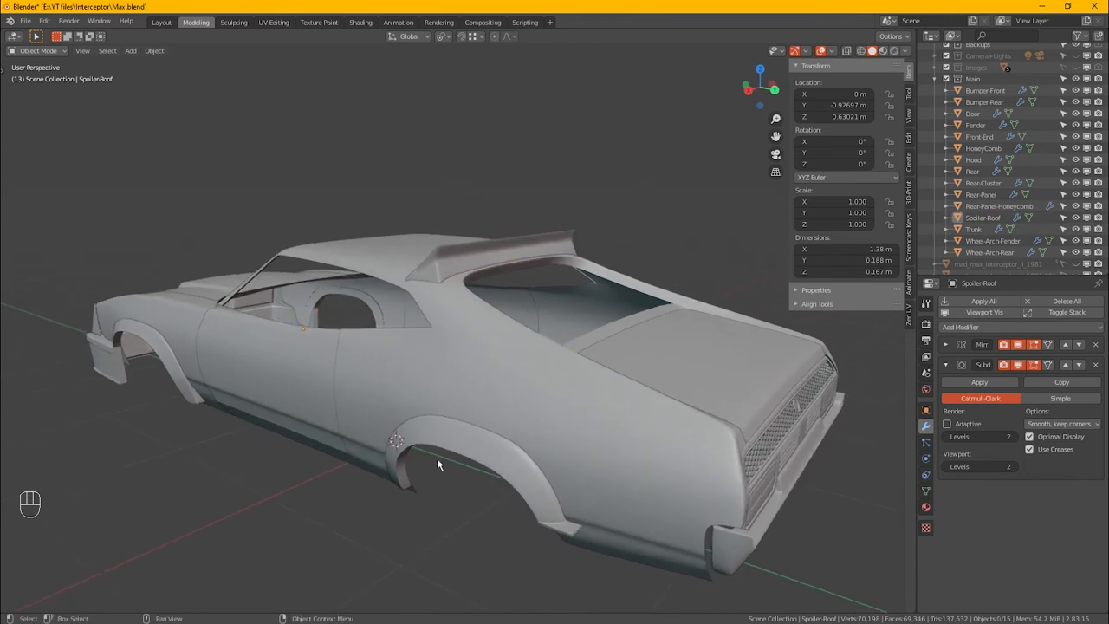